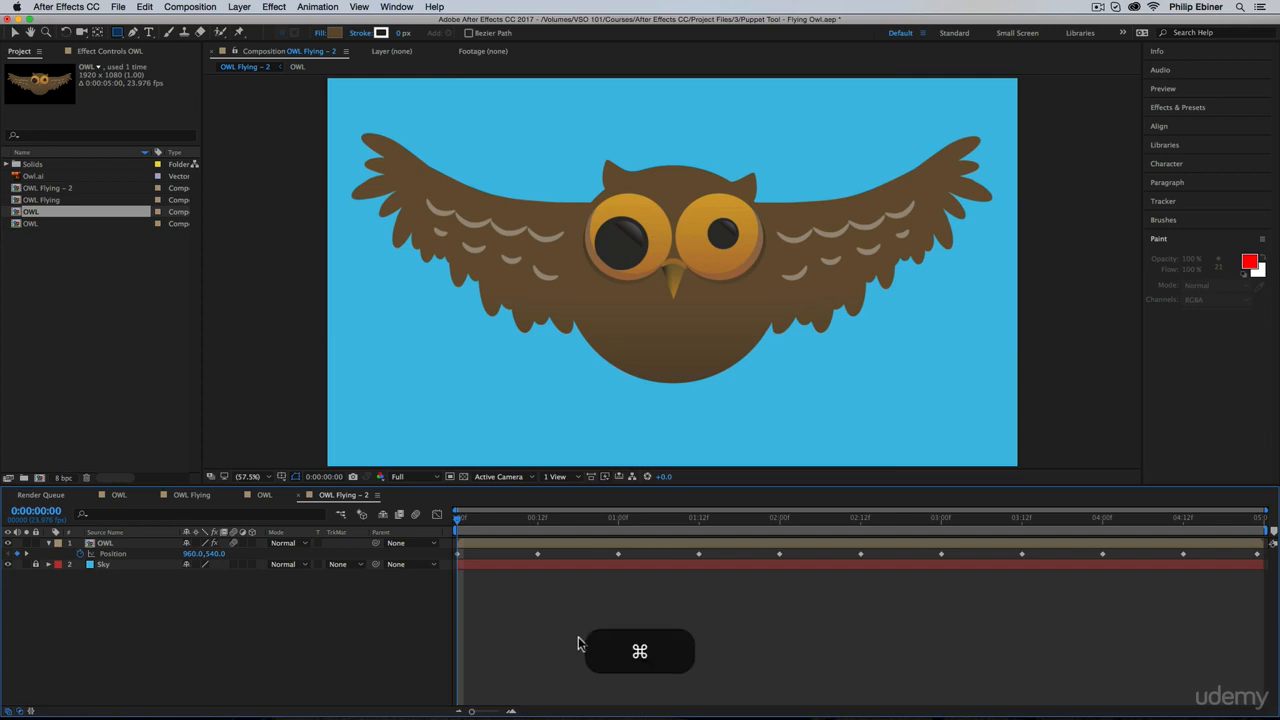
# Step: Create a white 1920 x 1080 solid layer named Cloud 1
pyautogui.press('super+y')
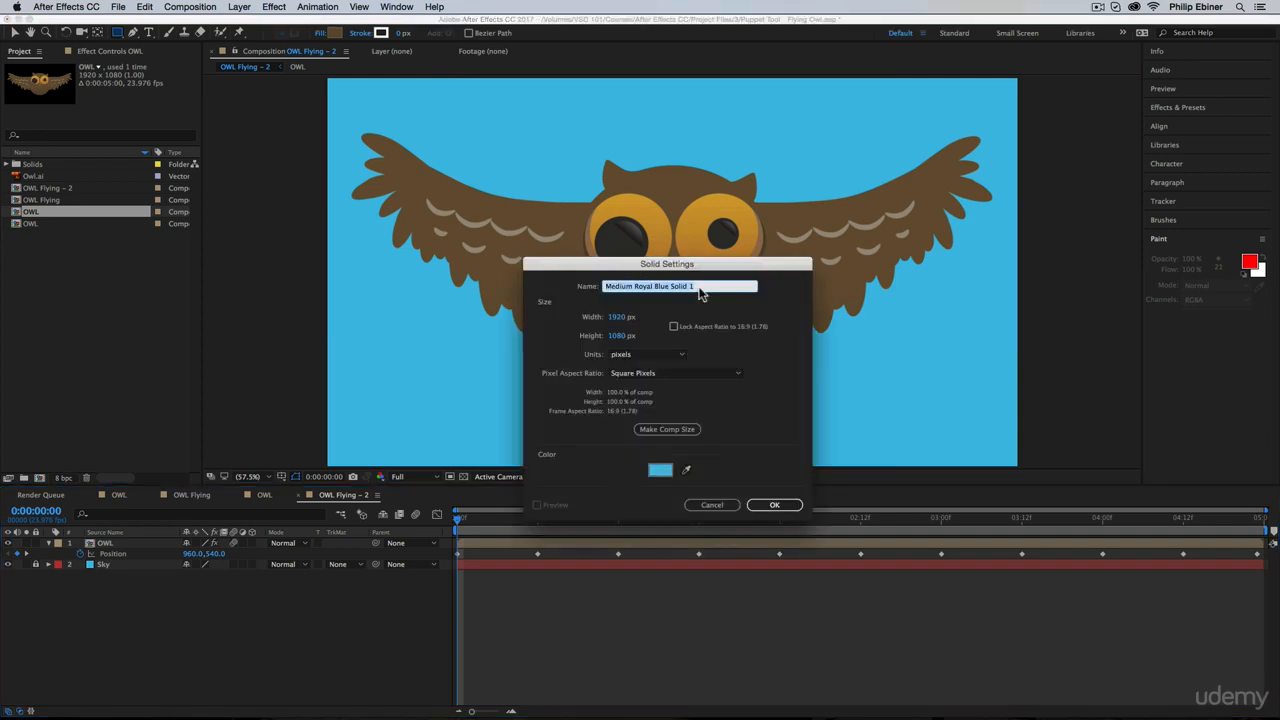
pyautogui.click(660, 470)
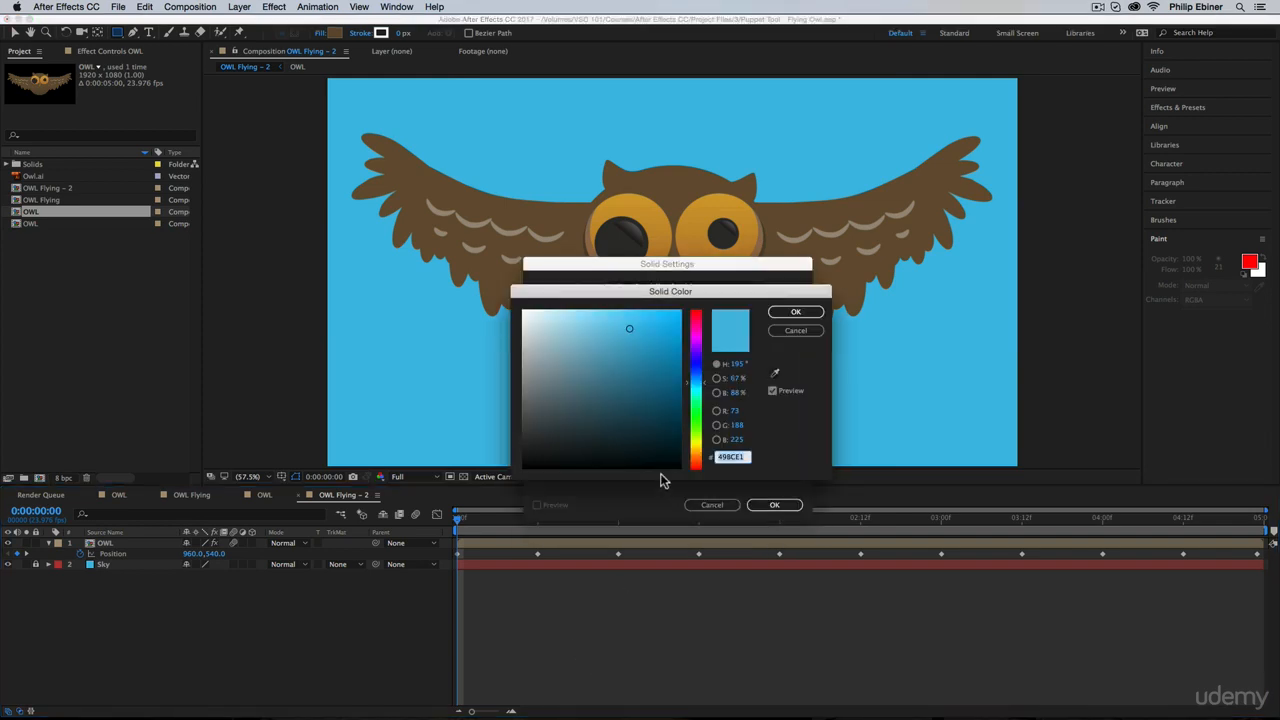
pyautogui.click(795, 312)
pyautogui.click(670, 288)
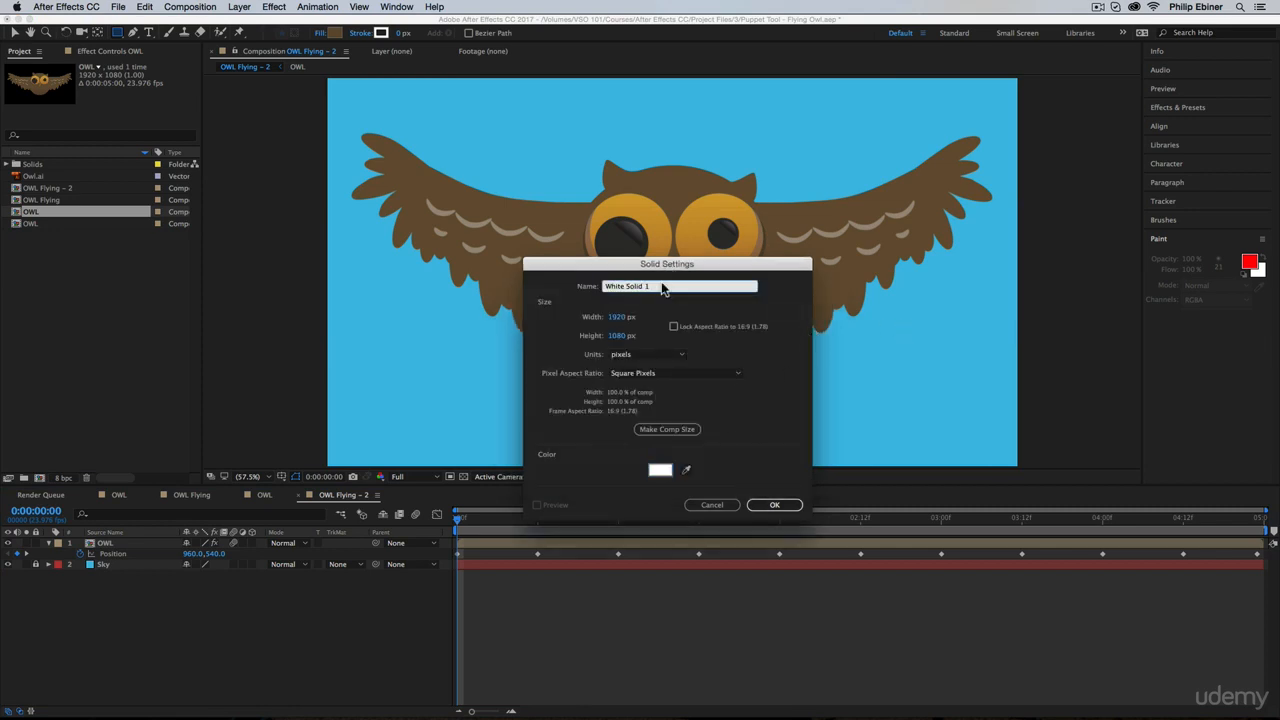
pyautogui.write('Cloud')
pyautogui.press('Return')
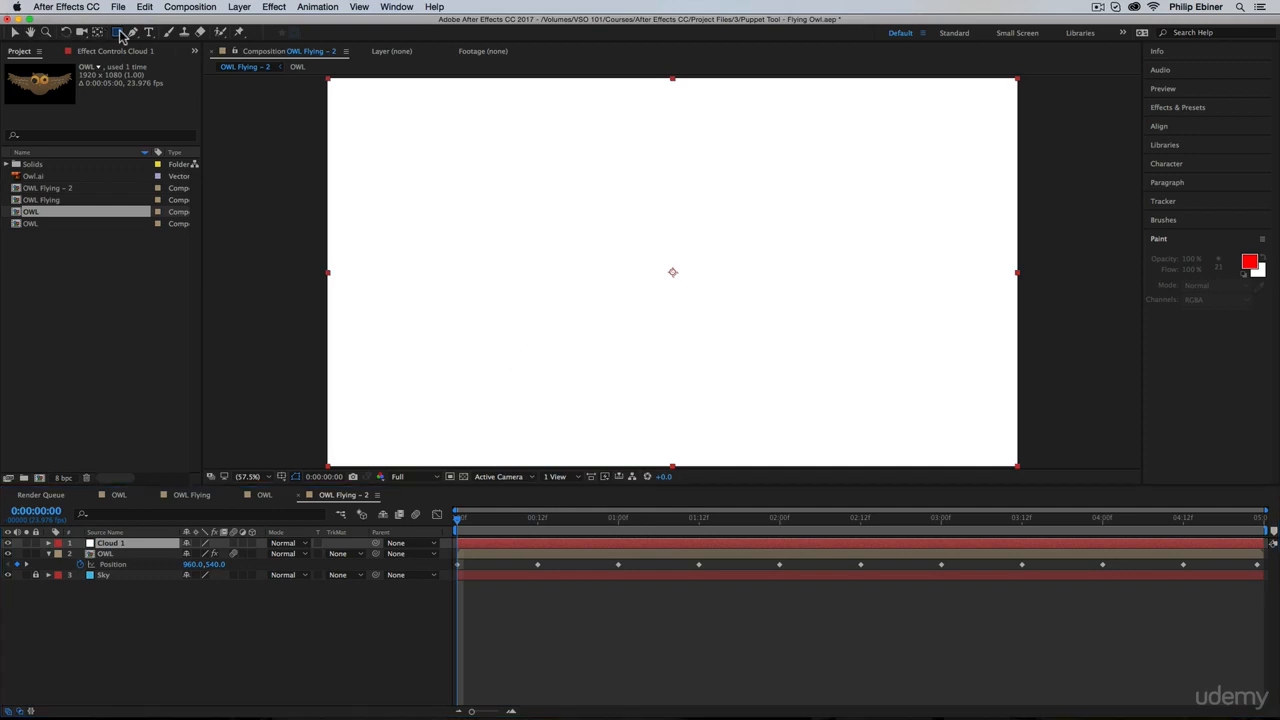
# Step: Draw seven overlapping ellipse masks on Cloud 1 across the owl's middle to form a puffy cloud shape
pyautogui.moveTo(118, 32); pyautogui.dragTo(168, 60)
pyautogui.moveTo(480, 200); pyautogui.dragTo(603, 292)
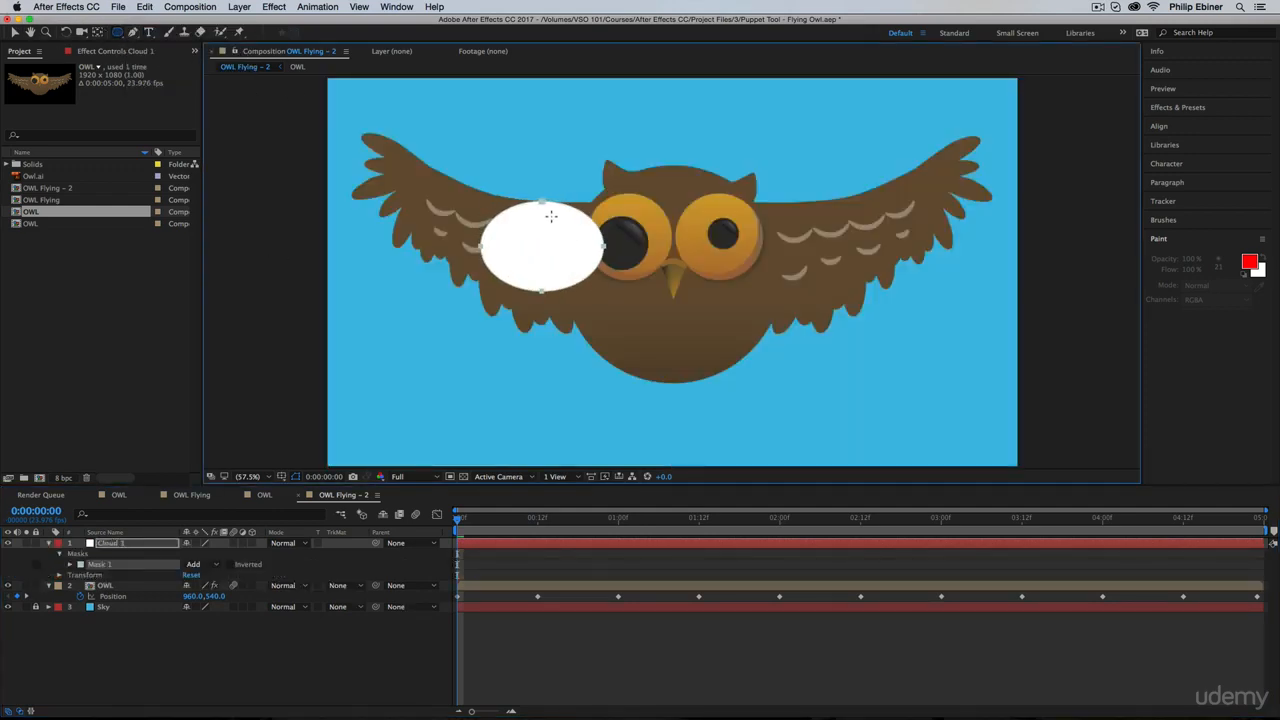
pyautogui.moveTo(554, 218); pyautogui.dragTo(670, 303)
pyautogui.moveTo(566, 180); pyautogui.dragTo(702, 253)
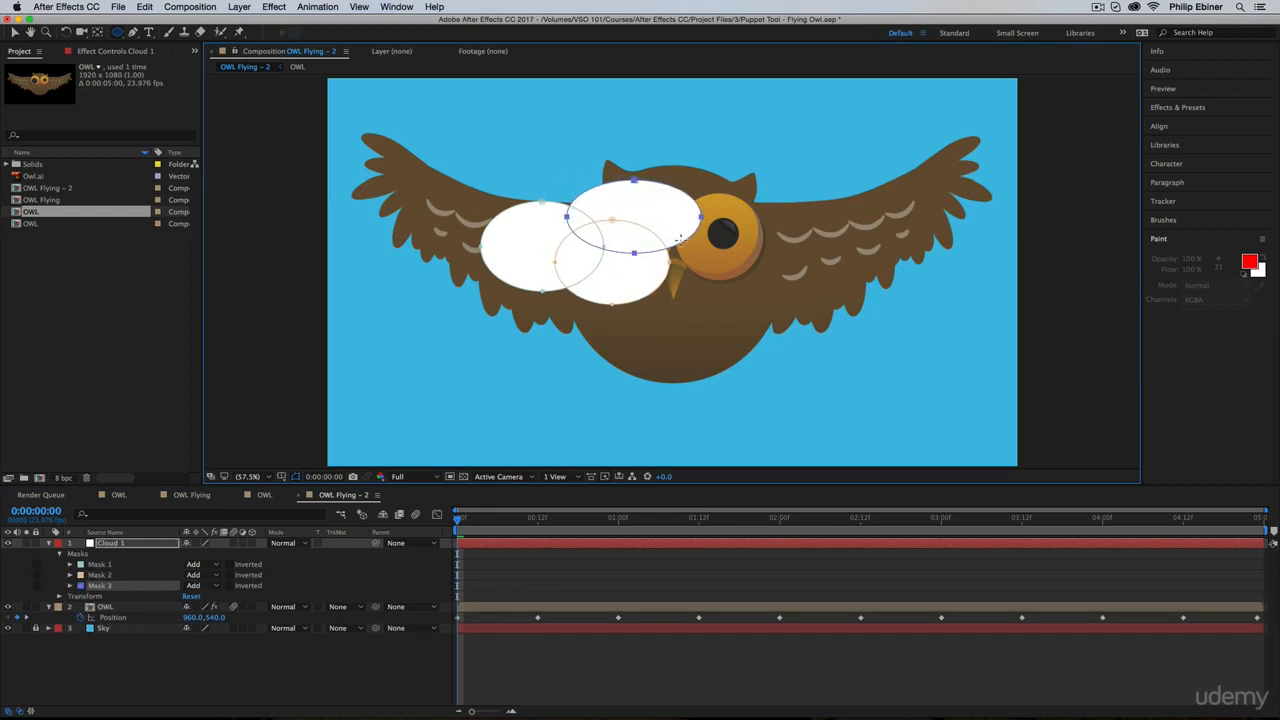
pyautogui.moveTo(625, 205); pyautogui.dragTo(763, 287)
pyautogui.moveTo(688, 188); pyautogui.dragTo(796, 245)
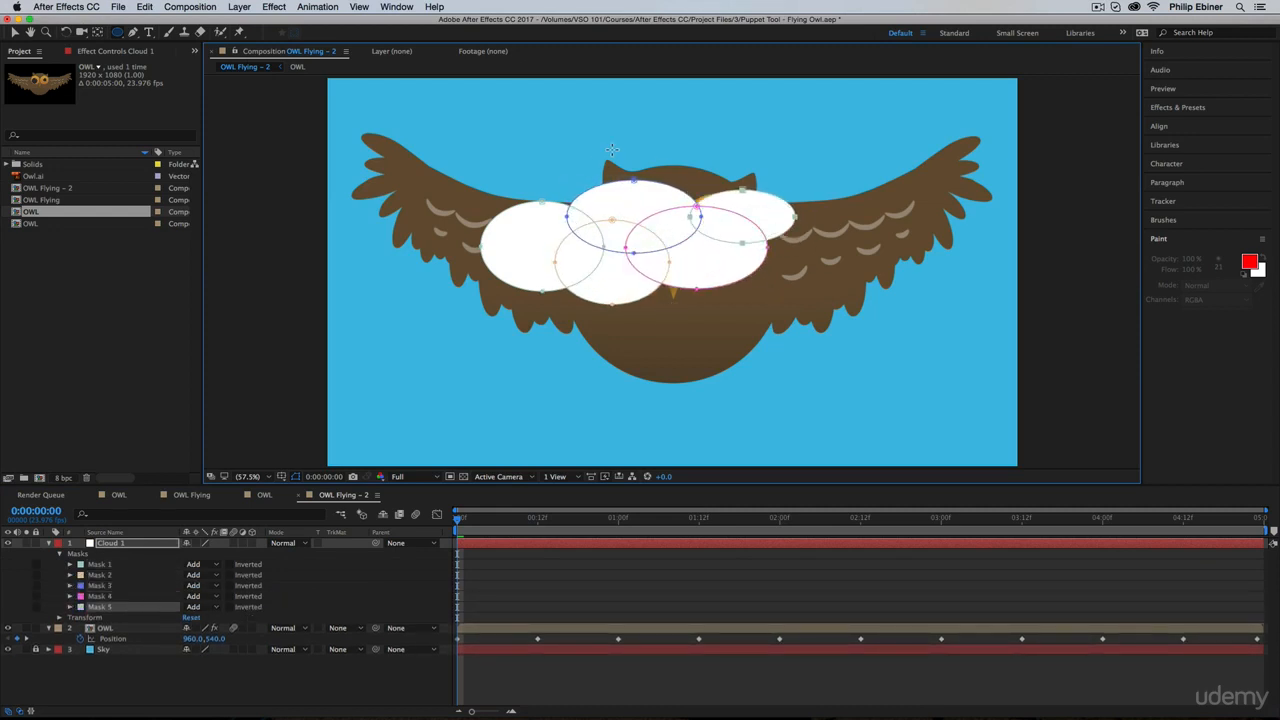
pyautogui.moveTo(626, 250)
pyautogui.mouseDown()
pyautogui.moveTo(805, 318)
pyautogui.moveTo(830, 356)
pyautogui.mouseUp()
pyautogui.moveTo(746, 227); pyautogui.dragTo(862, 308)
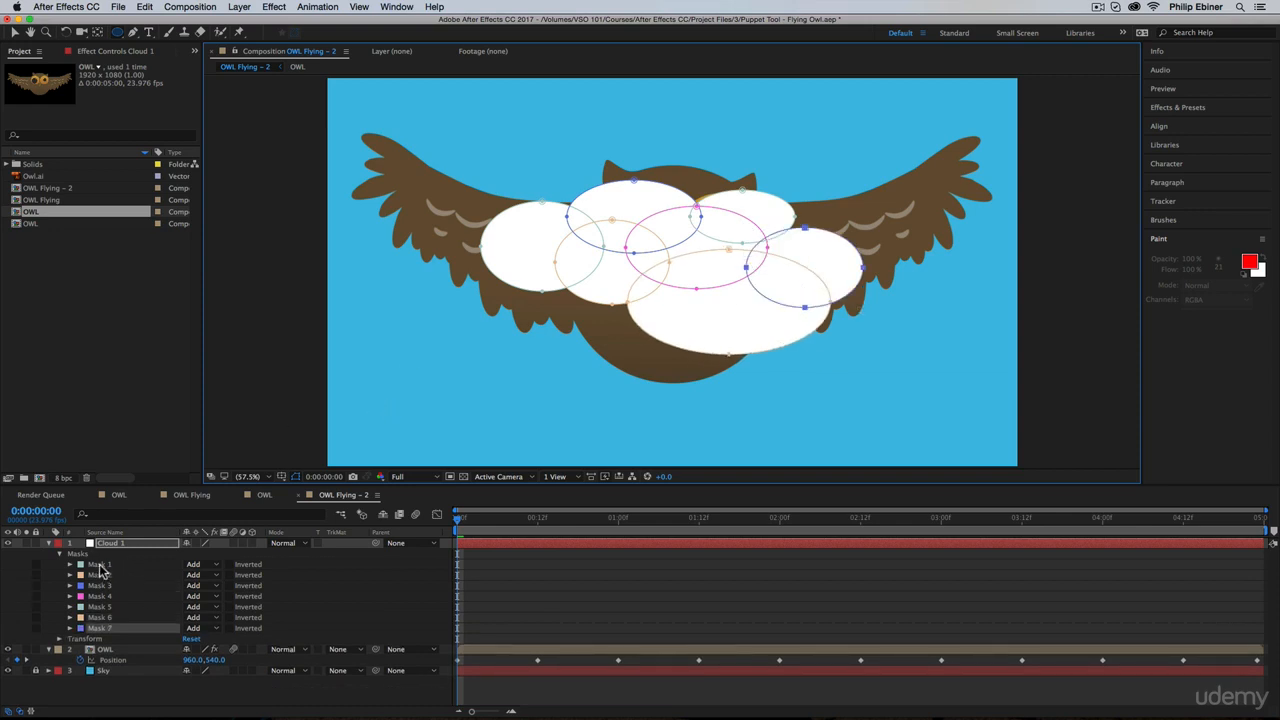
# Step: Feather all seven Cloud 1 masks by 30 pixels and place the layer beneath OWL, above Sky
pyautogui.keyDown('shift'); pyautogui.click(100, 566); pyautogui.keyUp('shift')
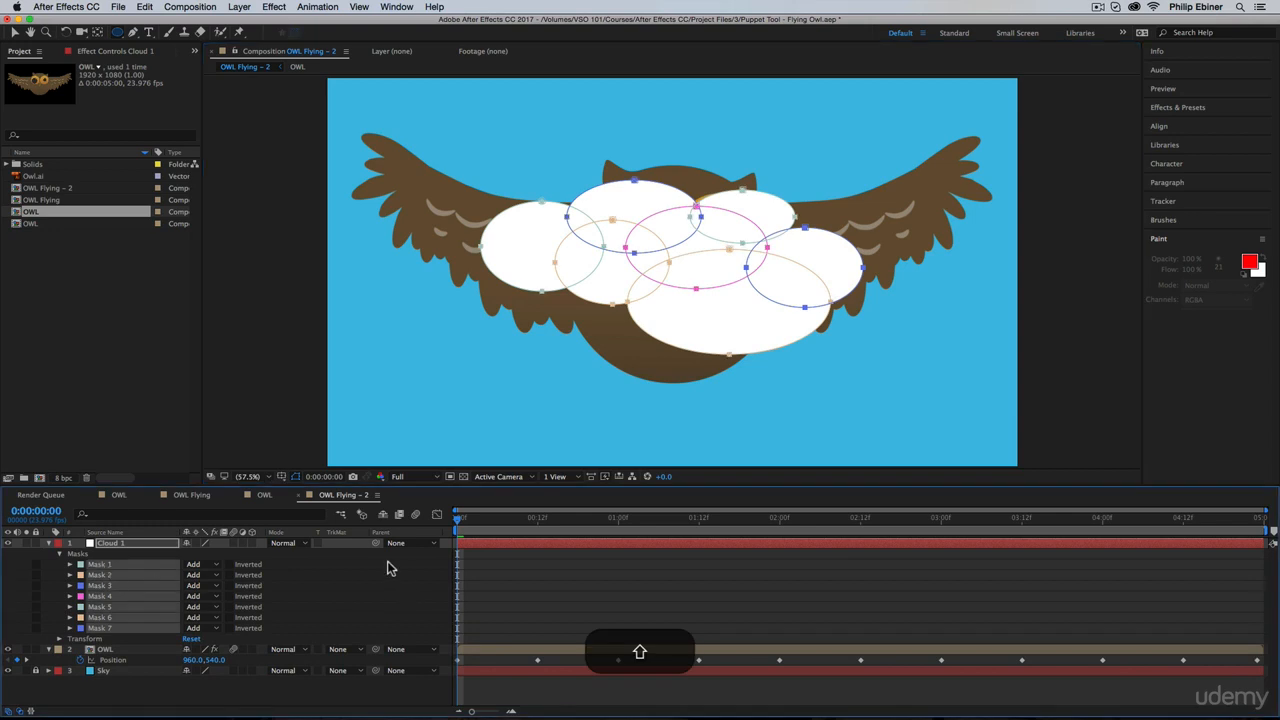
pyautogui.press('f')
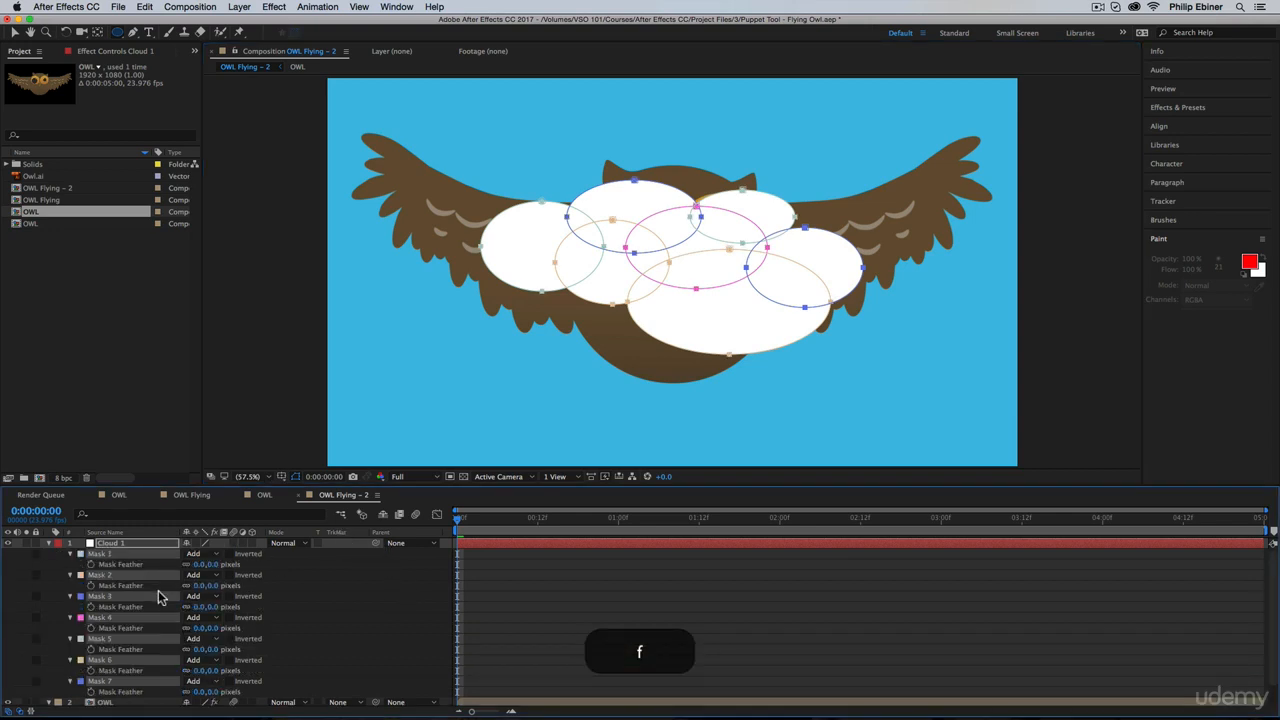
pyautogui.moveTo(200, 565); pyautogui.dragTo(218, 566)
pyautogui.click(474, 574)
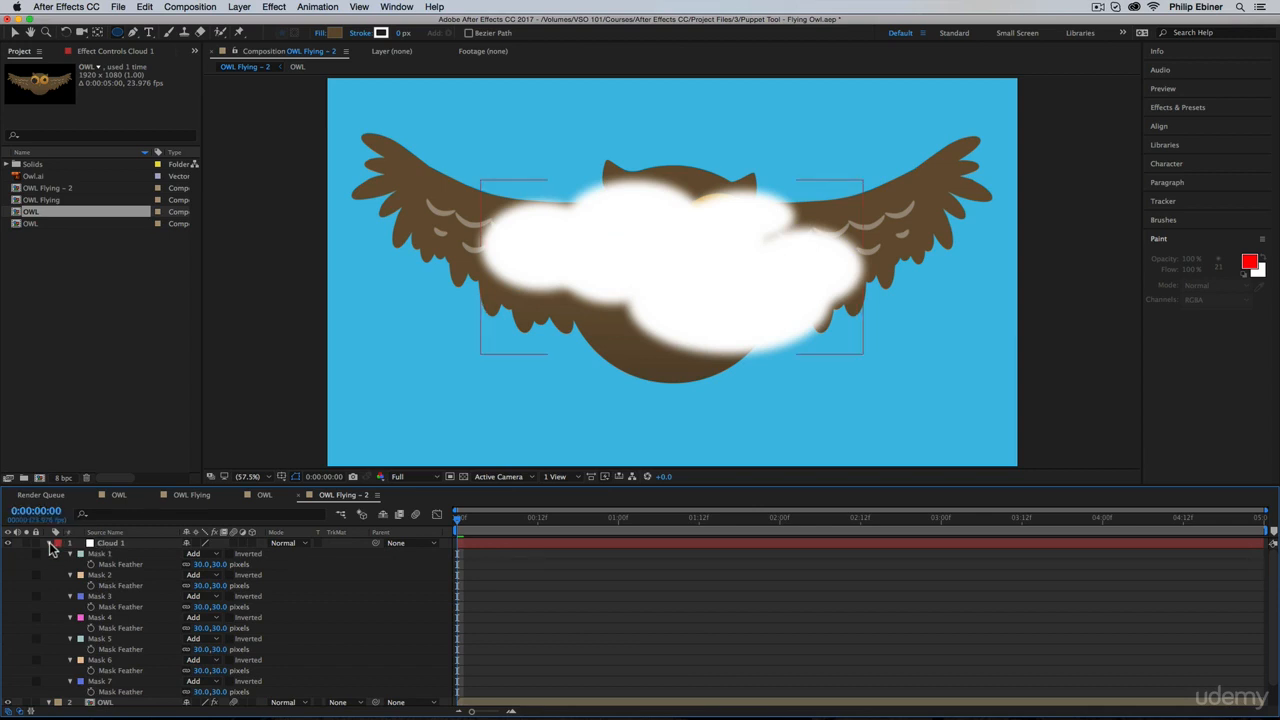
pyautogui.click(49, 544)
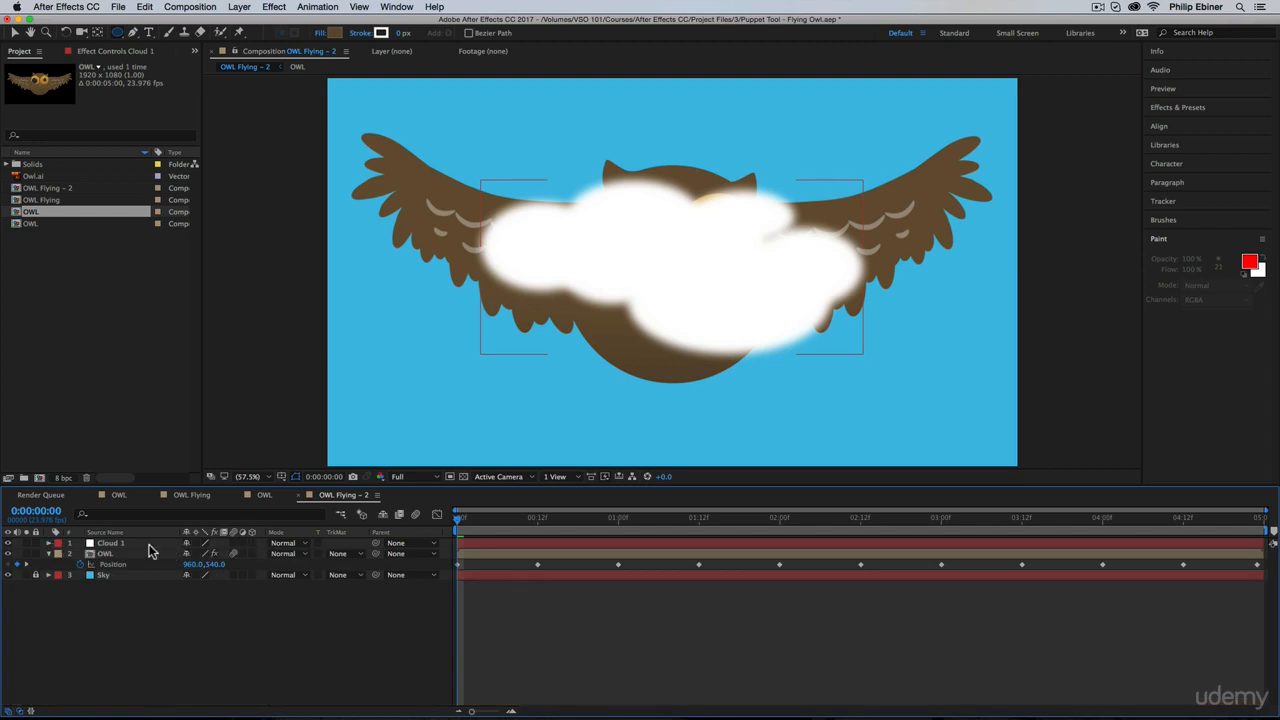
pyautogui.moveTo(145, 545); pyautogui.dragTo(143, 572)
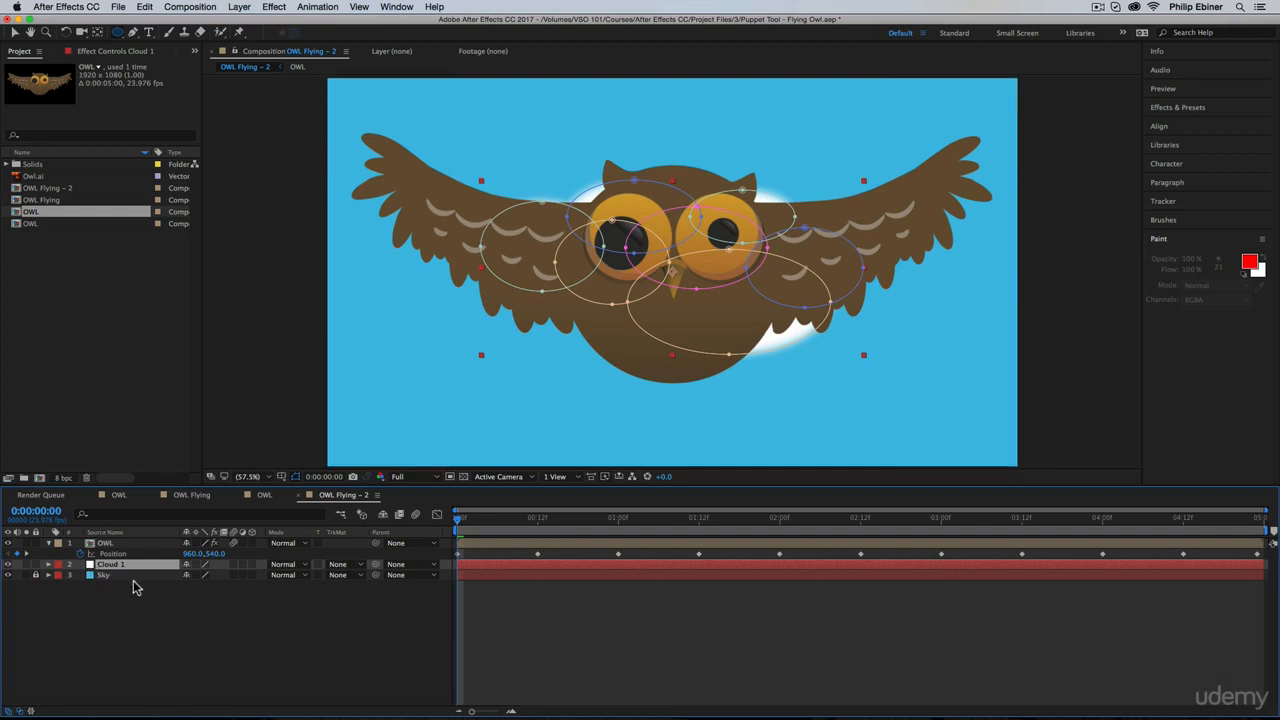
# Step: Enable scale and position keyframes for Cloud 1 at the first frame, moving the cloud above the owl's left-hand wing to about 608.7, 322.6
pyautogui.press('p')
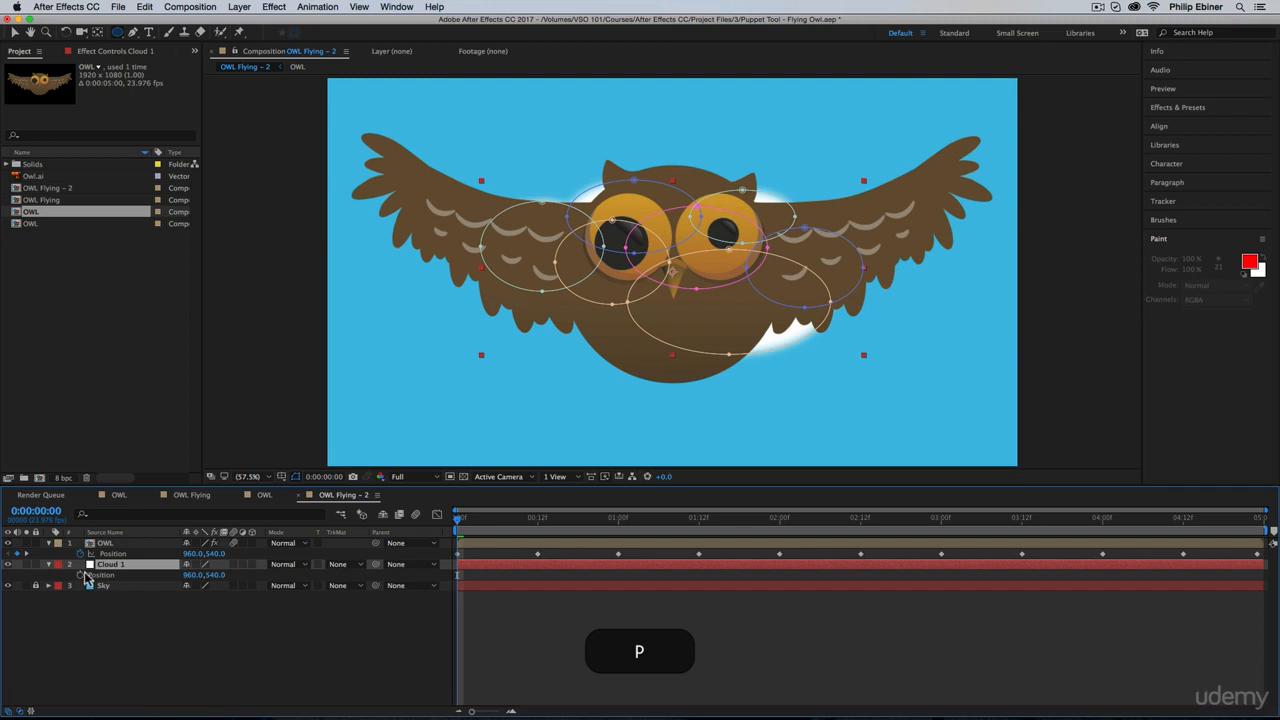
pyautogui.press('s')
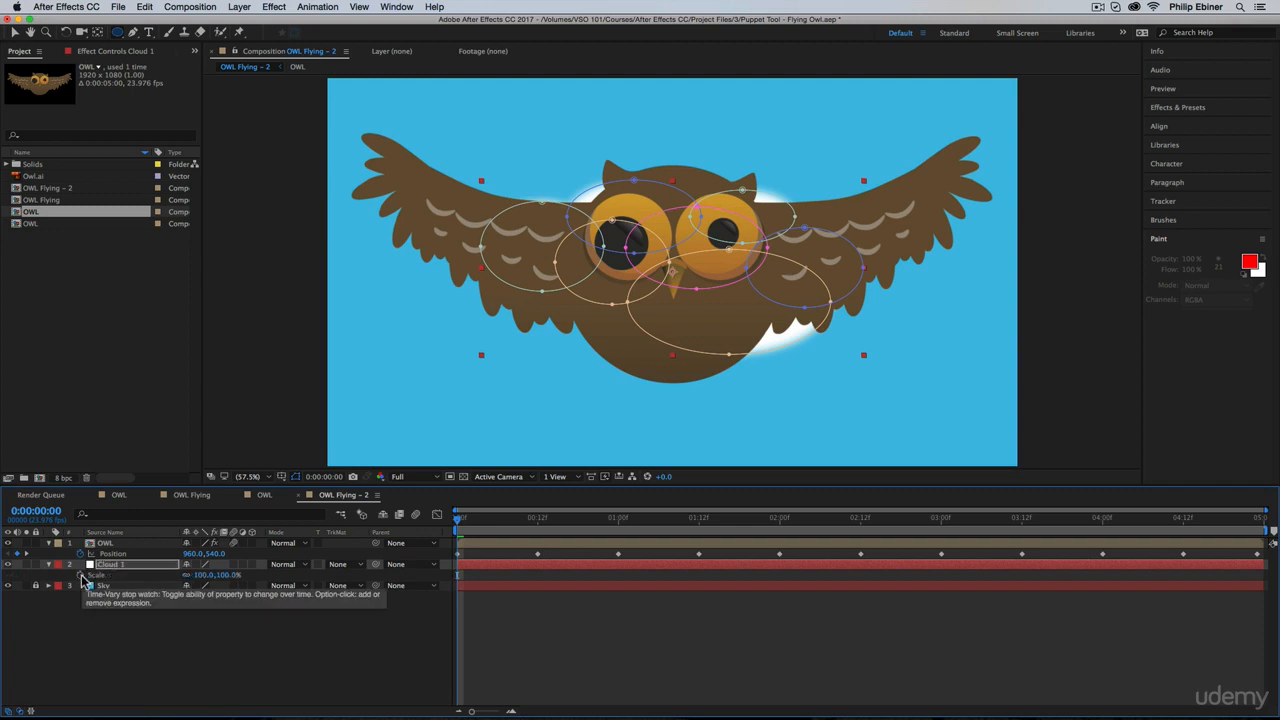
pyautogui.click(81, 576)
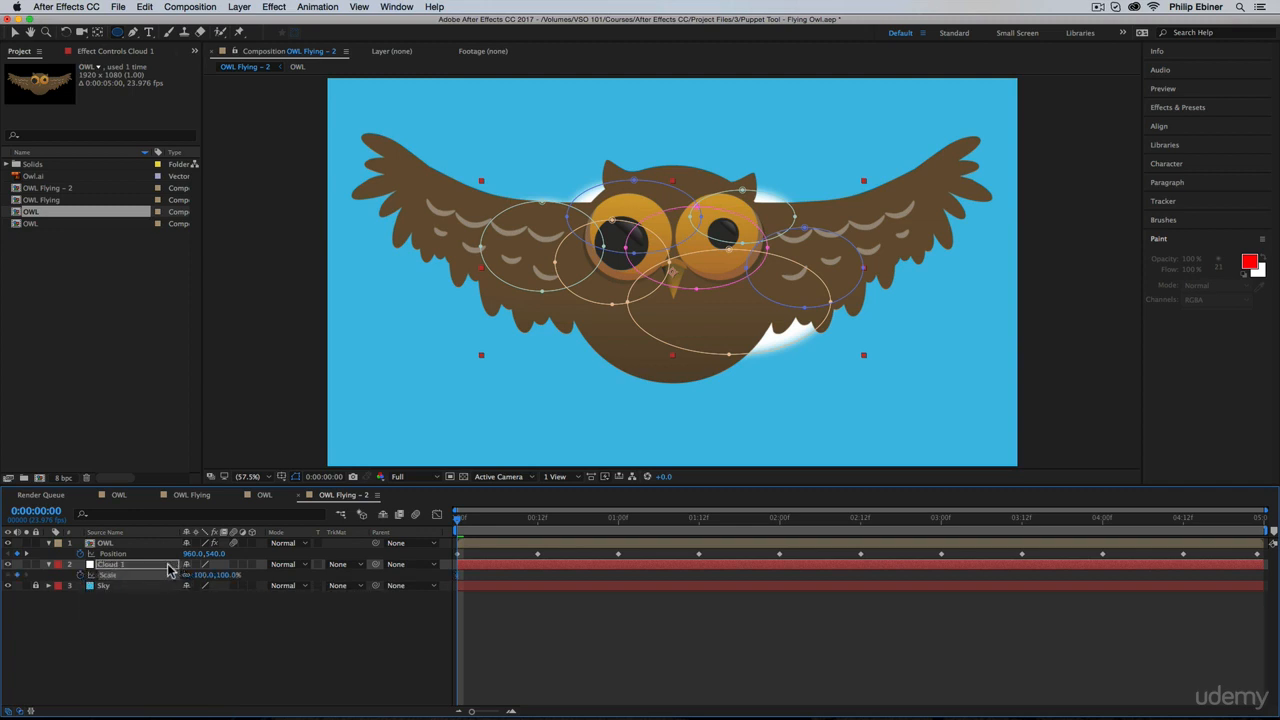
pyautogui.hotkey('shift', 'p')
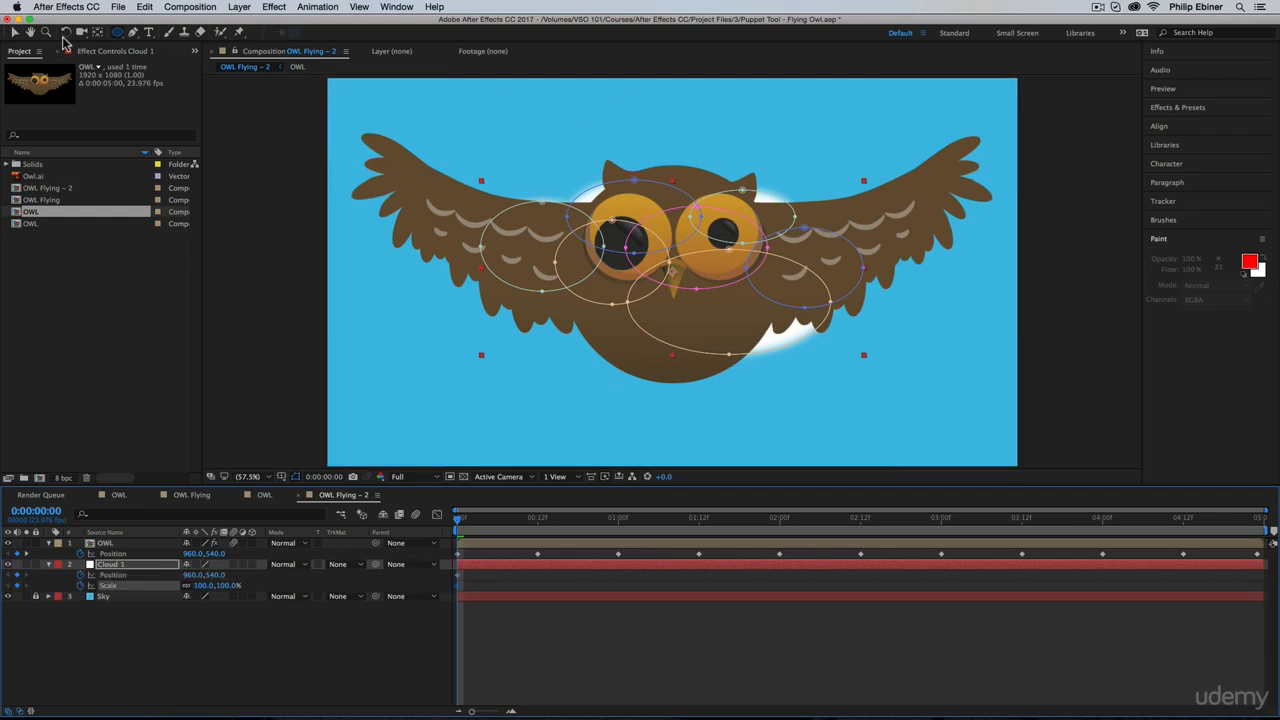
pyautogui.press('v')
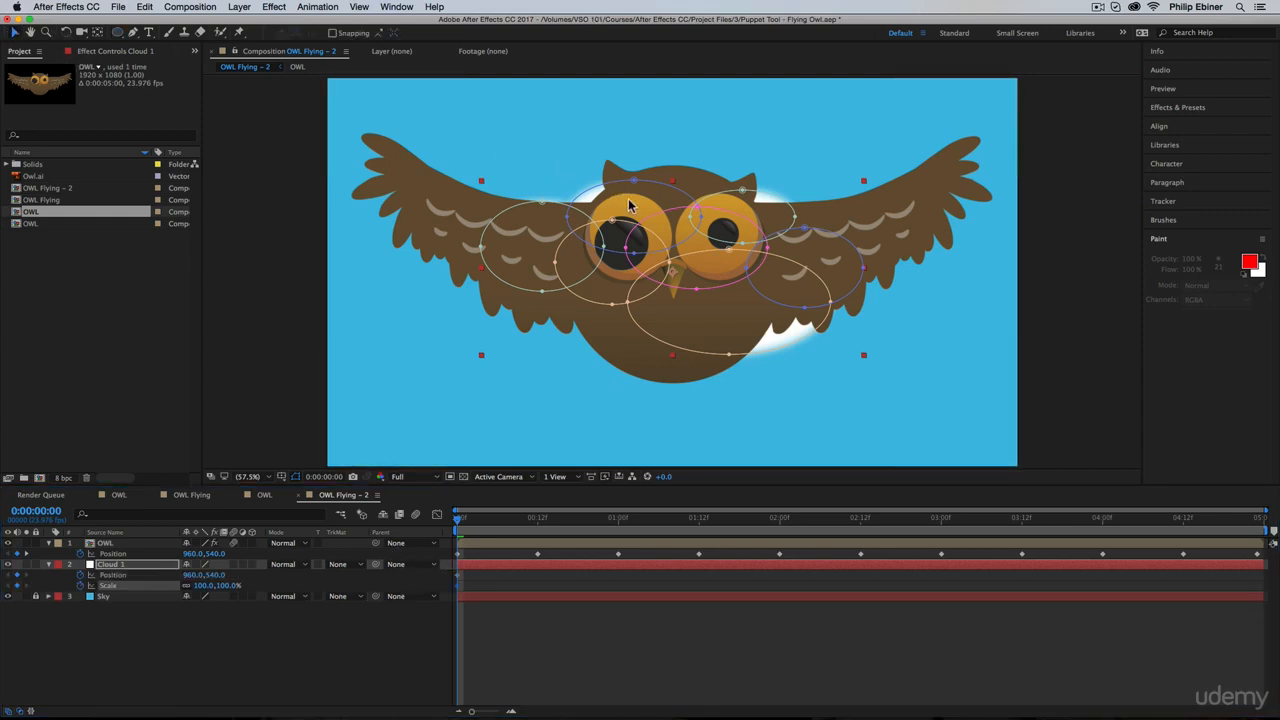
pyautogui.moveTo(602, 193); pyautogui.dragTo(471, 114)
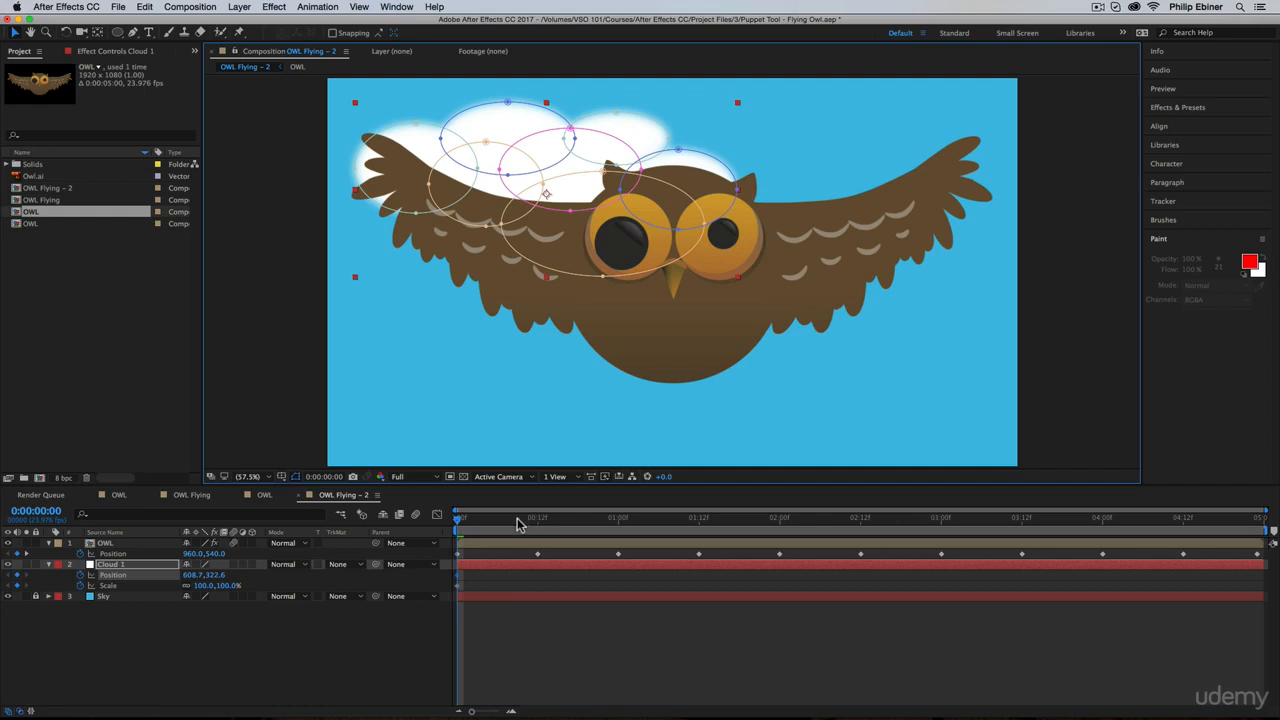
# Step: At 0:00:04:23, set Cloud 1's scale to 50% and its position to about 263, 176, in the upper-left sky
pyautogui.moveTo(517, 525); pyautogui.dragTo(1272, 530)
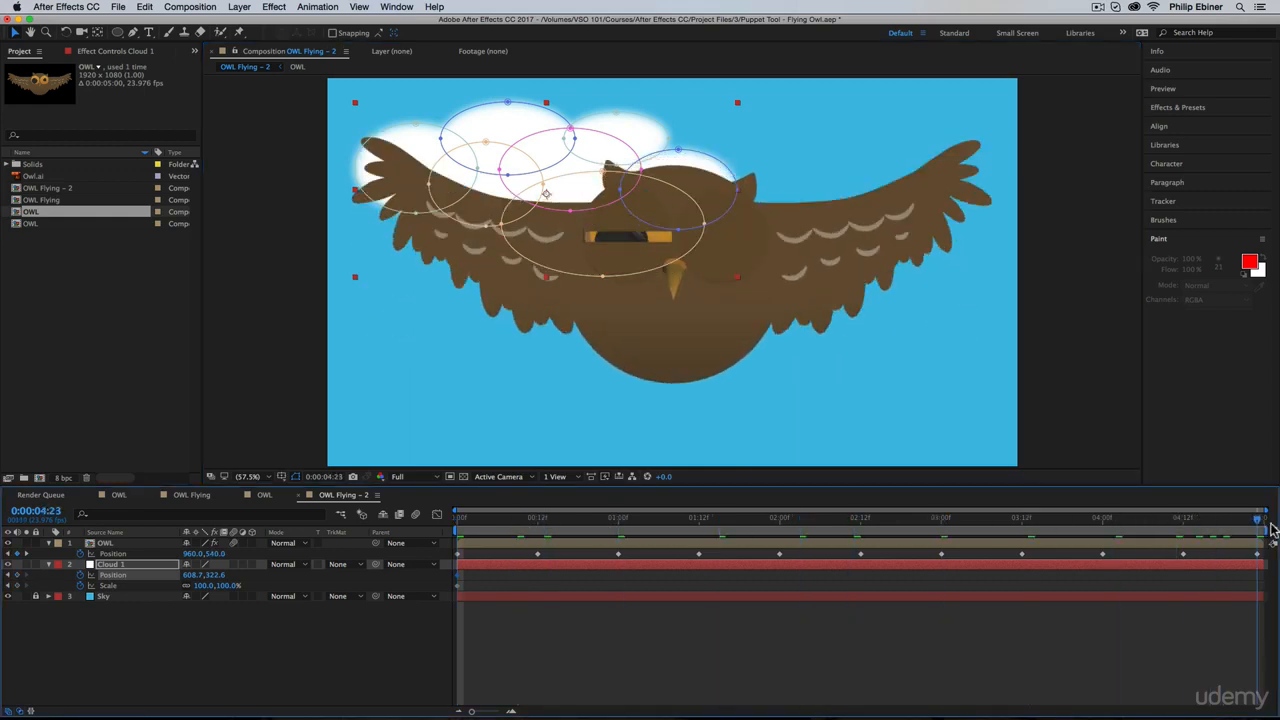
pyautogui.click(203, 585)
pyautogui.write('96')
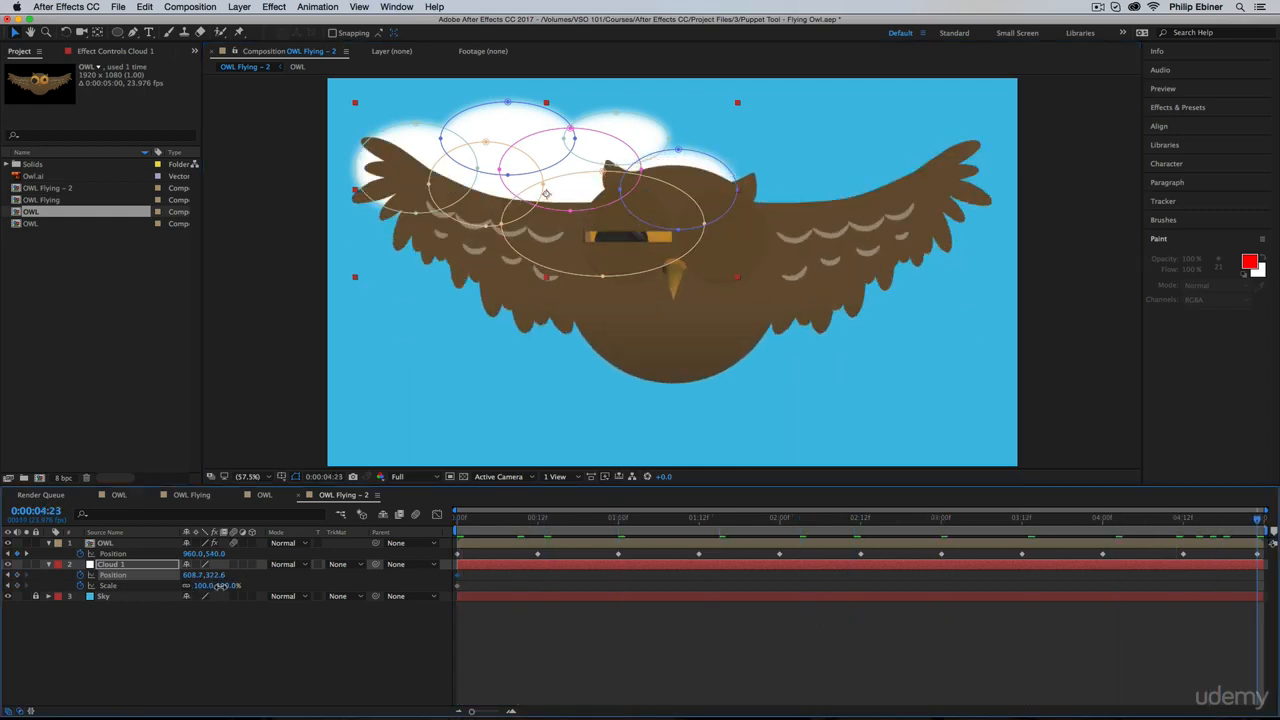
pyautogui.press('Tab')
pyautogui.write('50')
pyautogui.press('Return')
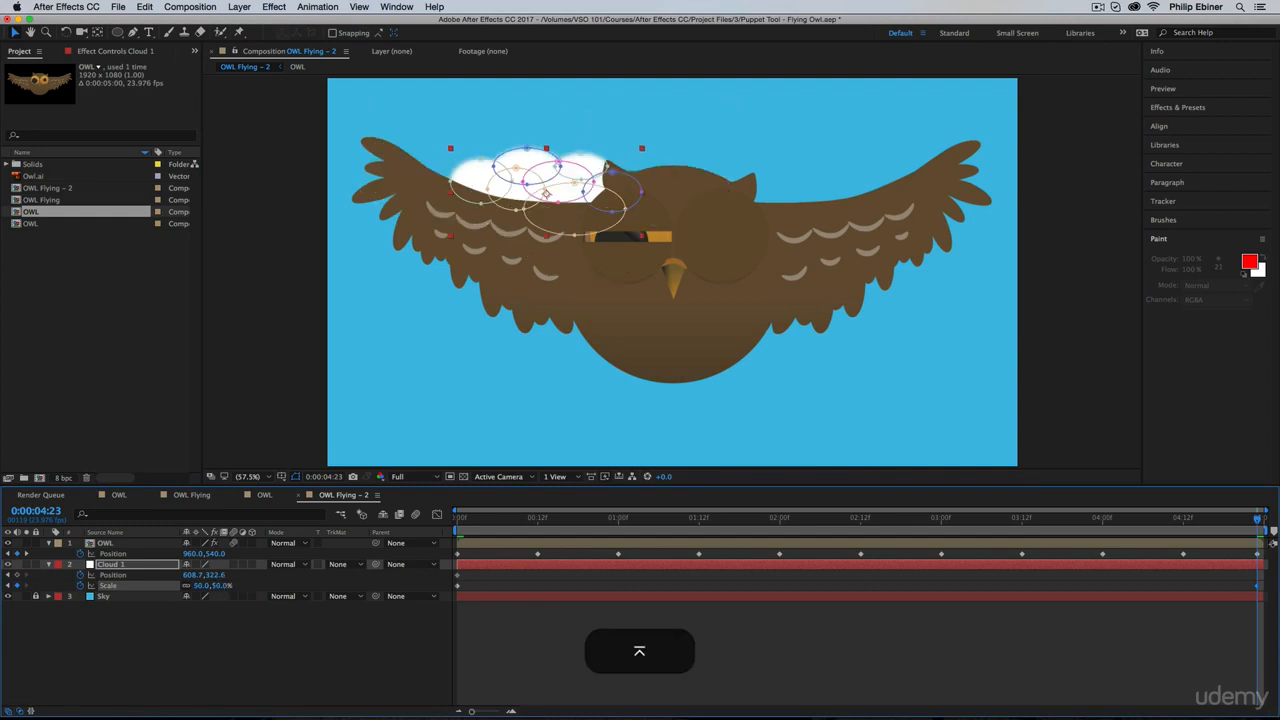
pyautogui.moveTo(197, 575); pyautogui.dragTo(4, 606)
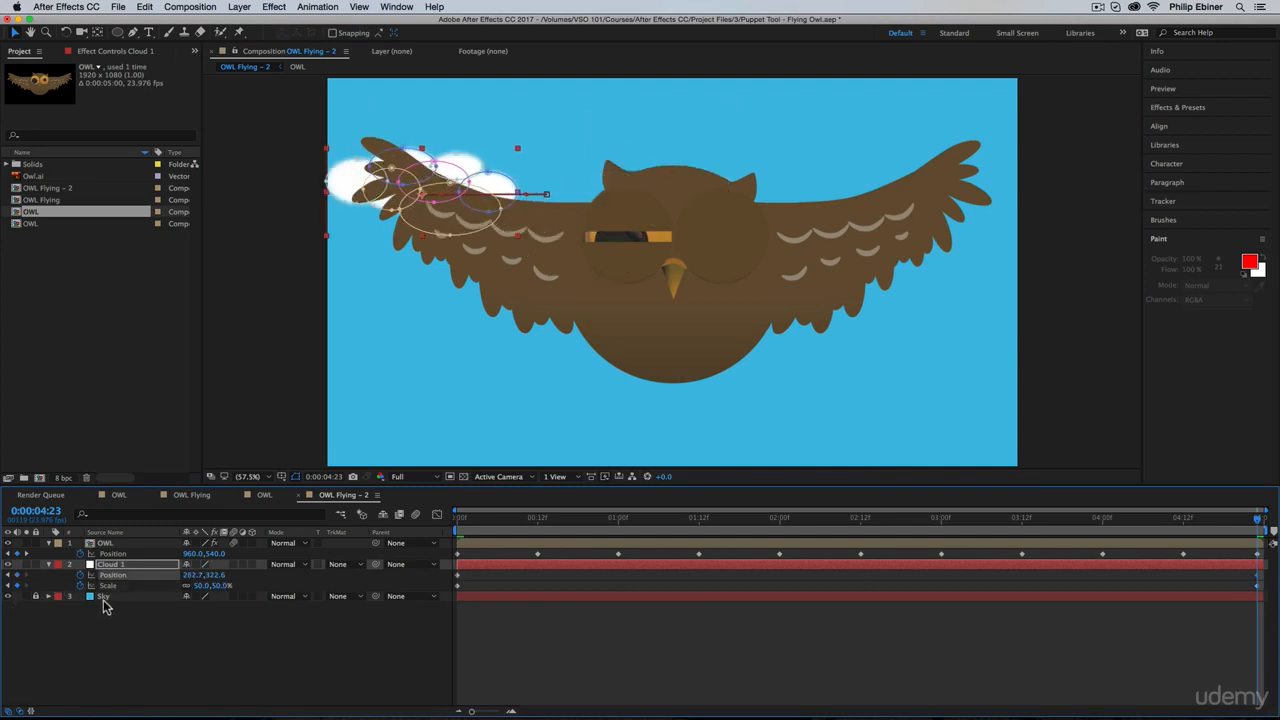
pyautogui.moveTo(214, 576); pyautogui.dragTo(118, 579)
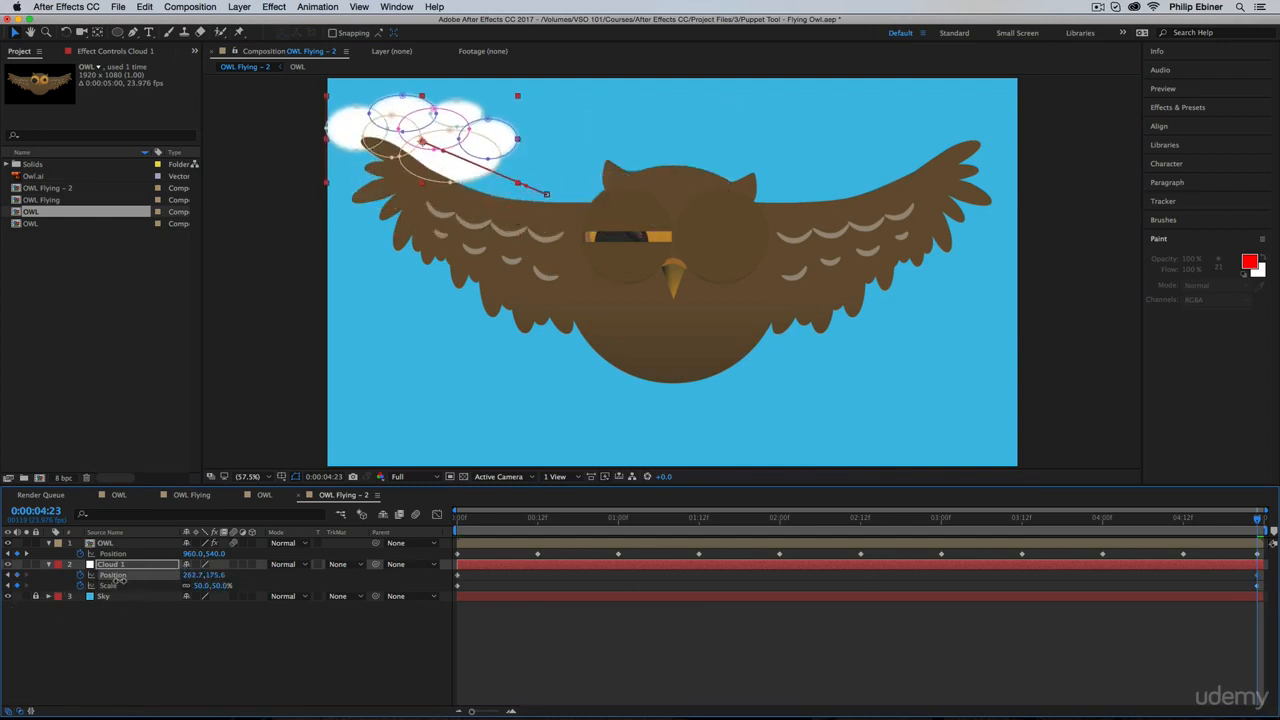
# Step: Preview the cloud animation from the first frame and leave all layers deselected
pyautogui.moveTo(490, 530); pyautogui.dragTo(3, 503)
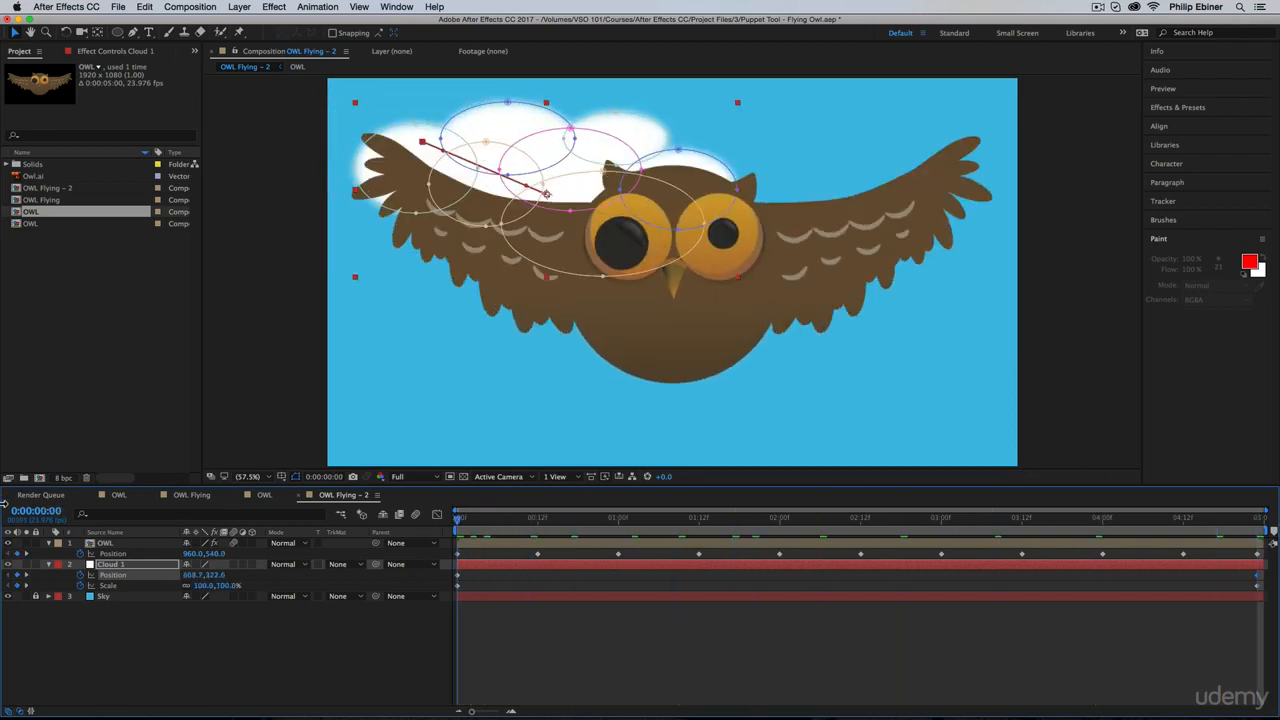
pyautogui.press('0')
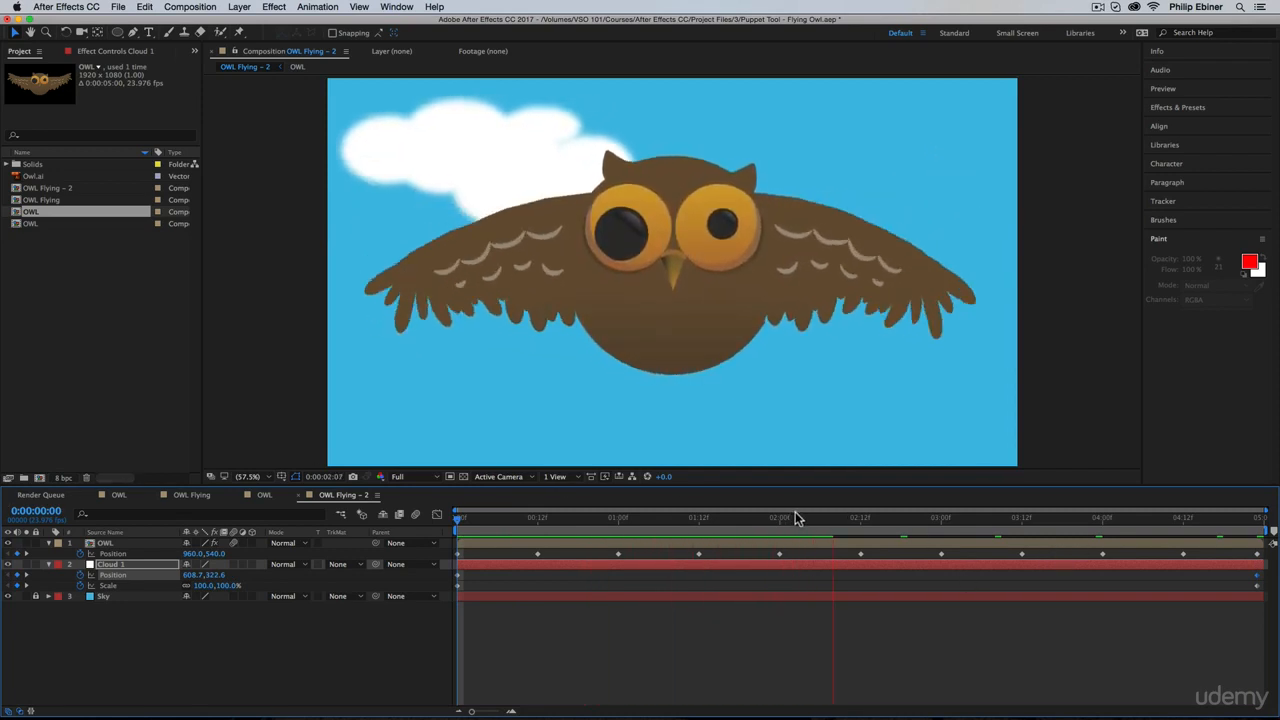
pyautogui.press('space')
pyautogui.click(819, 659)
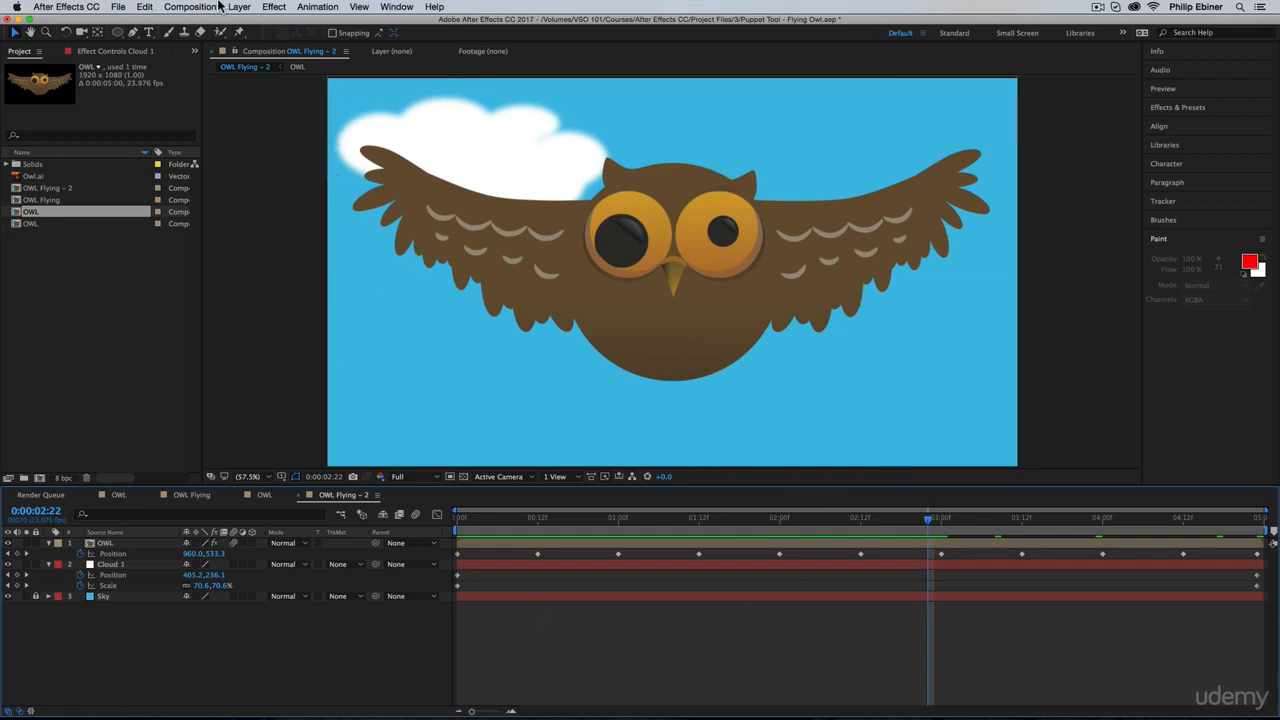
# Step: Create a second white 1920 x 1080 solid and draw seven overlapping ellipse masks over the owl's right-hand half as a cloud
pyautogui.press('super+y')
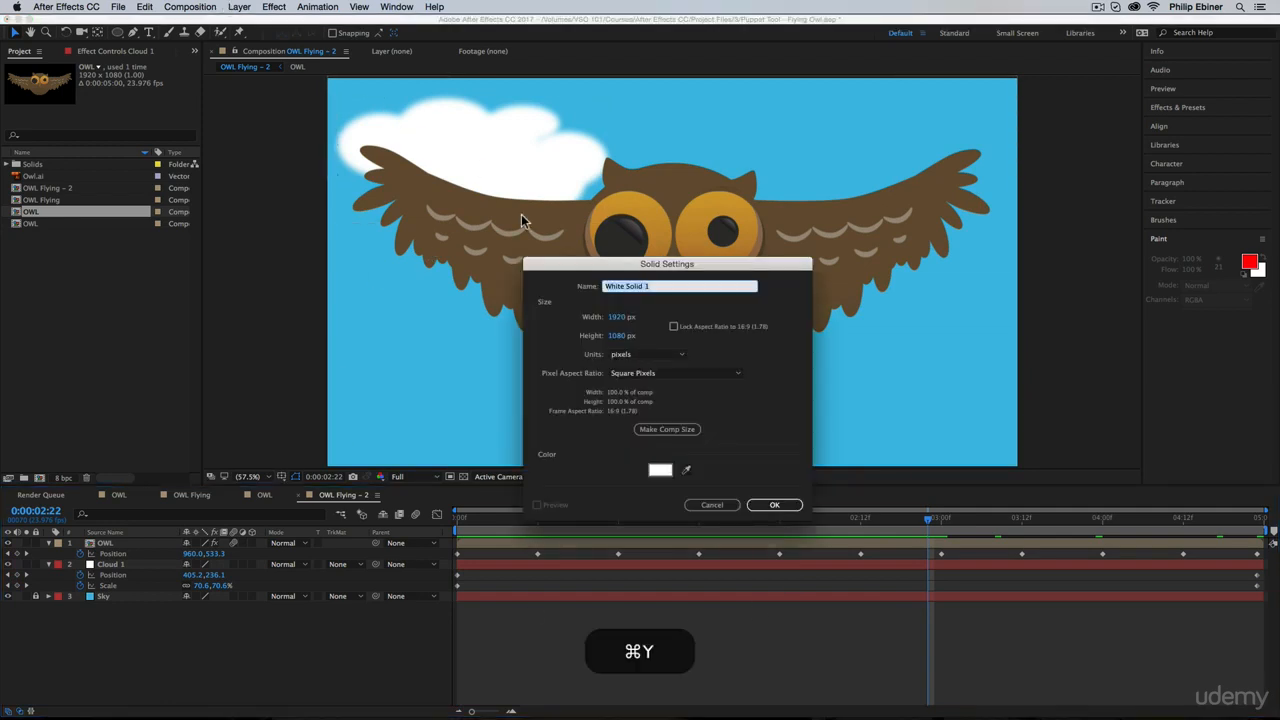
pyautogui.click(772, 504)
pyautogui.click(115, 33)
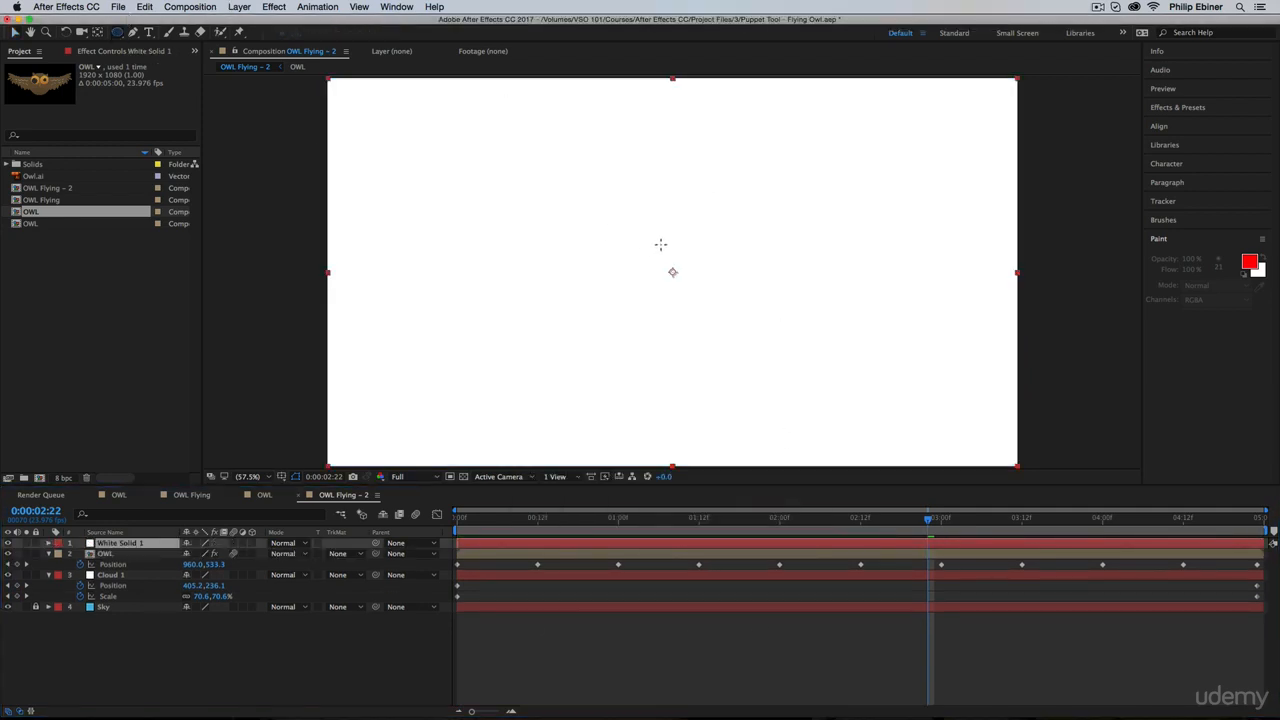
pyautogui.moveTo(606, 184); pyautogui.dragTo(754, 286)
pyautogui.moveTo(718, 226); pyautogui.dragTo(893, 334)
pyautogui.moveTo(720, 192); pyautogui.dragTo(835, 276)
pyautogui.moveTo(775, 206); pyautogui.dragTo(912, 297)
pyautogui.moveTo(820, 175); pyautogui.dragTo(964, 291)
pyautogui.moveTo(888, 233); pyautogui.dragTo(1012, 340)
pyautogui.moveTo(693, 260); pyautogui.dragTo(868, 364)
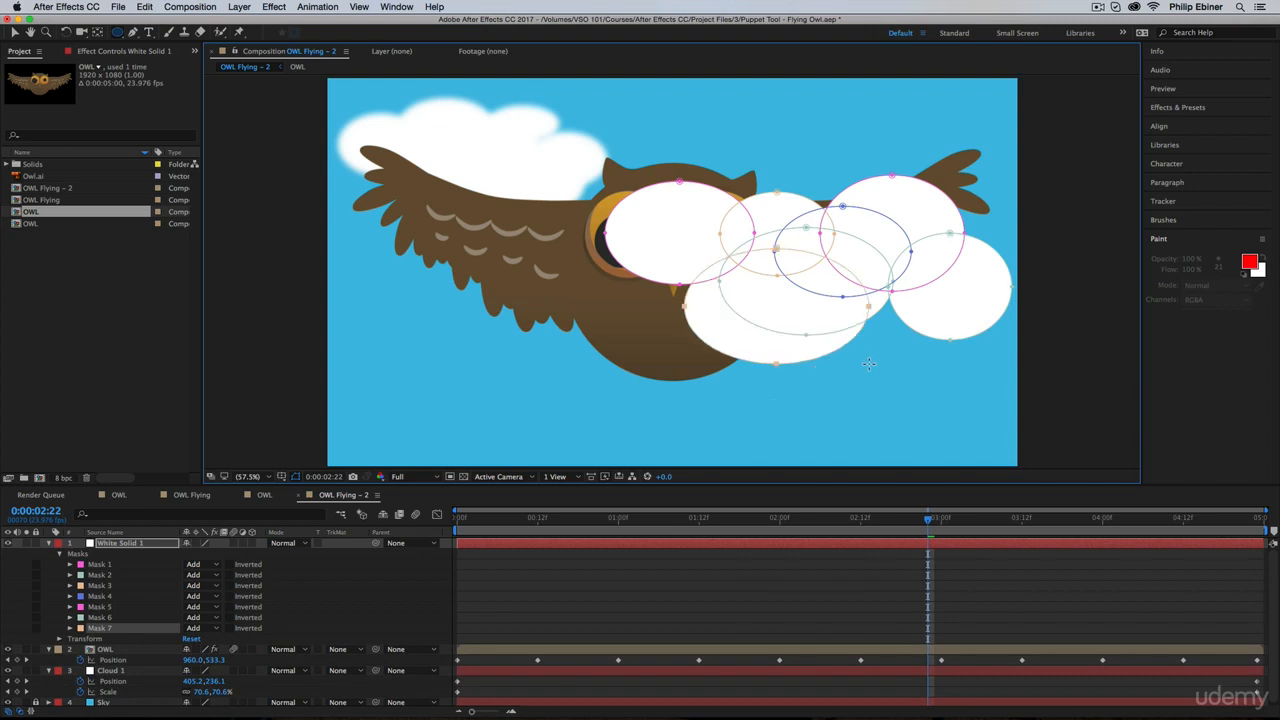
# Step: Feather all seven masks of the second cloud solid and place its layer between OWL and Cloud 1
pyautogui.press('super+a')
pyautogui.press('f')
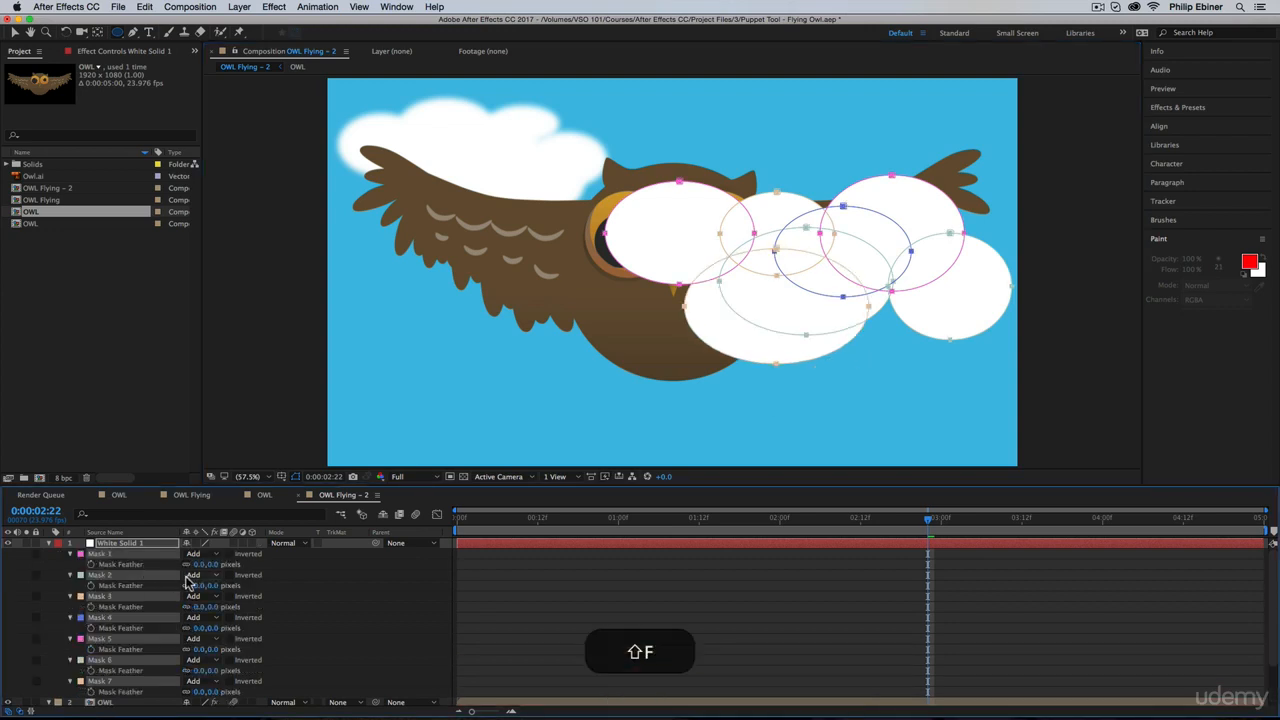
pyautogui.moveTo(198, 568); pyautogui.dragTo(292, 573)
pyautogui.click(48, 543)
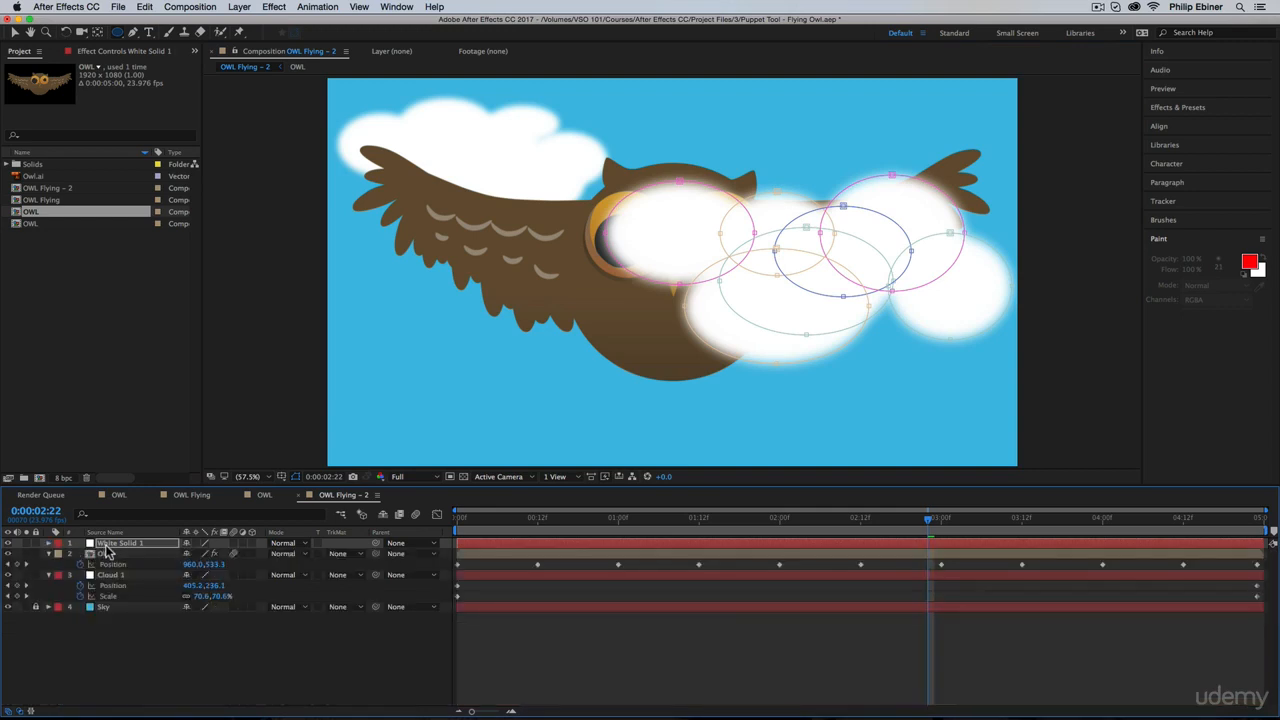
pyautogui.click(110, 576)
pyautogui.moveTo(110, 585); pyautogui.dragTo(110, 578)
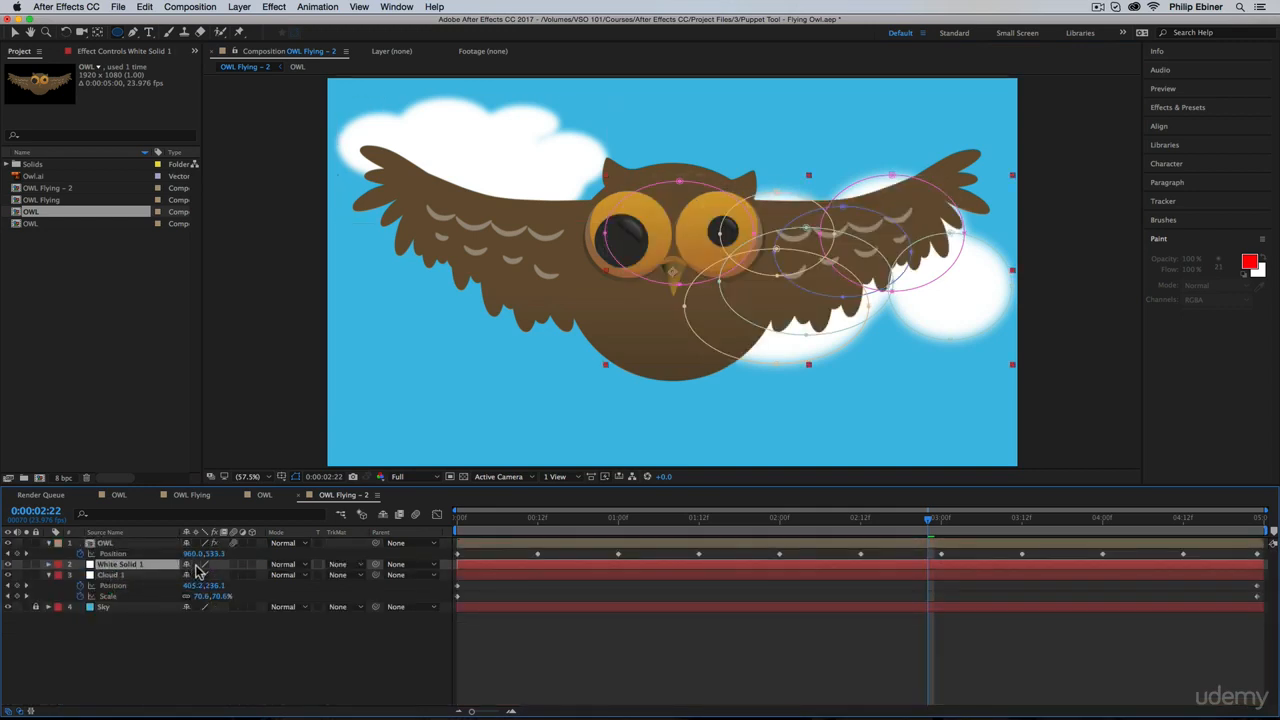
# Step: Add position and scale keyframes to the second cloud solid and move them to the first frame
pyautogui.press('p')
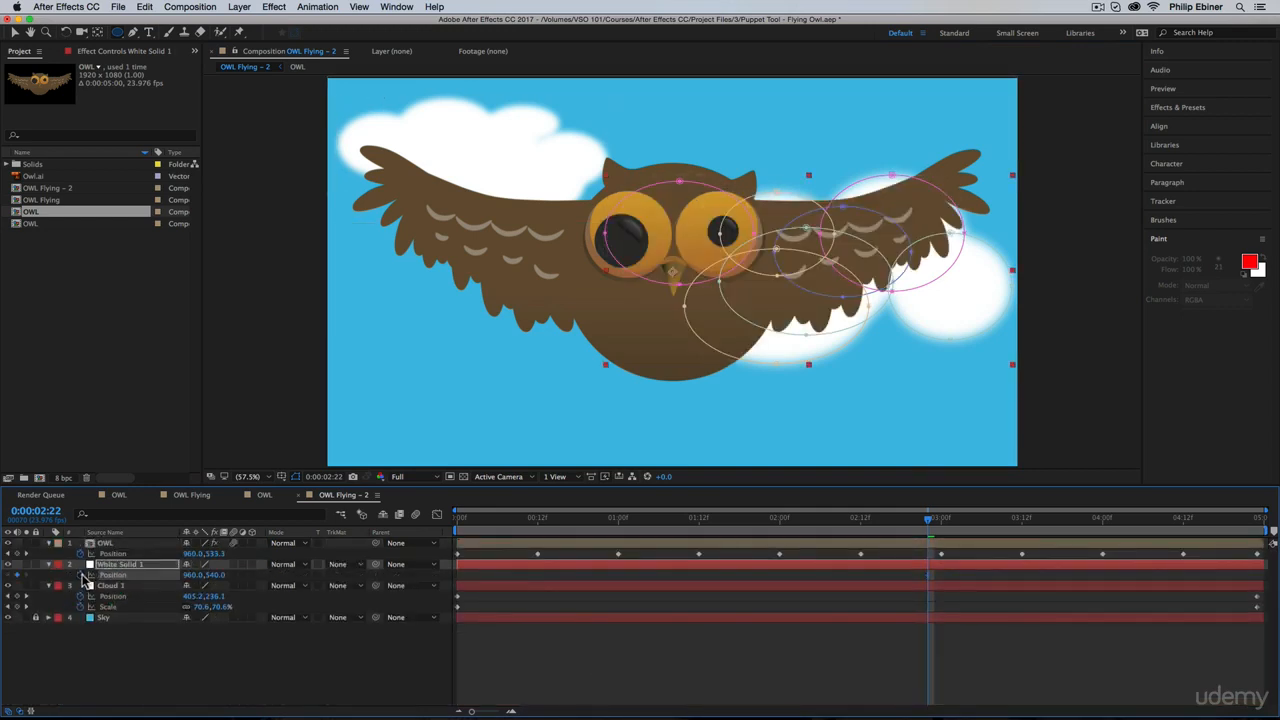
pyautogui.press('s')
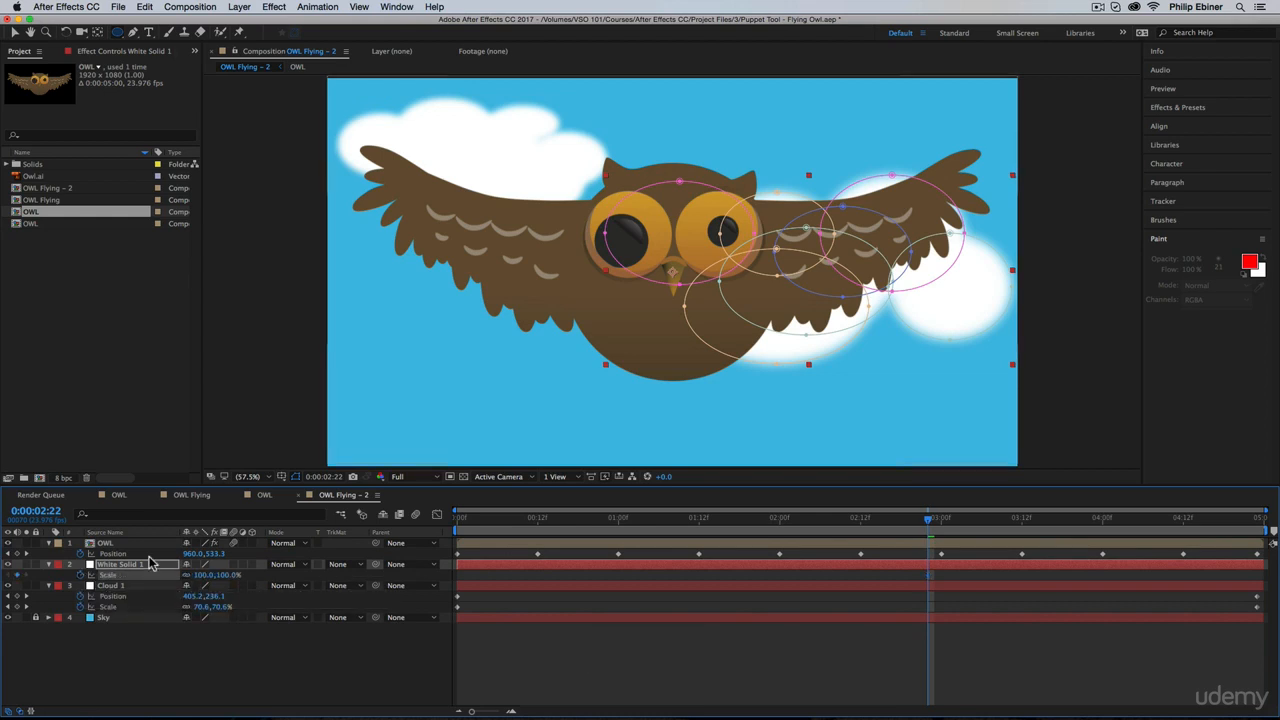
pyautogui.press('u')
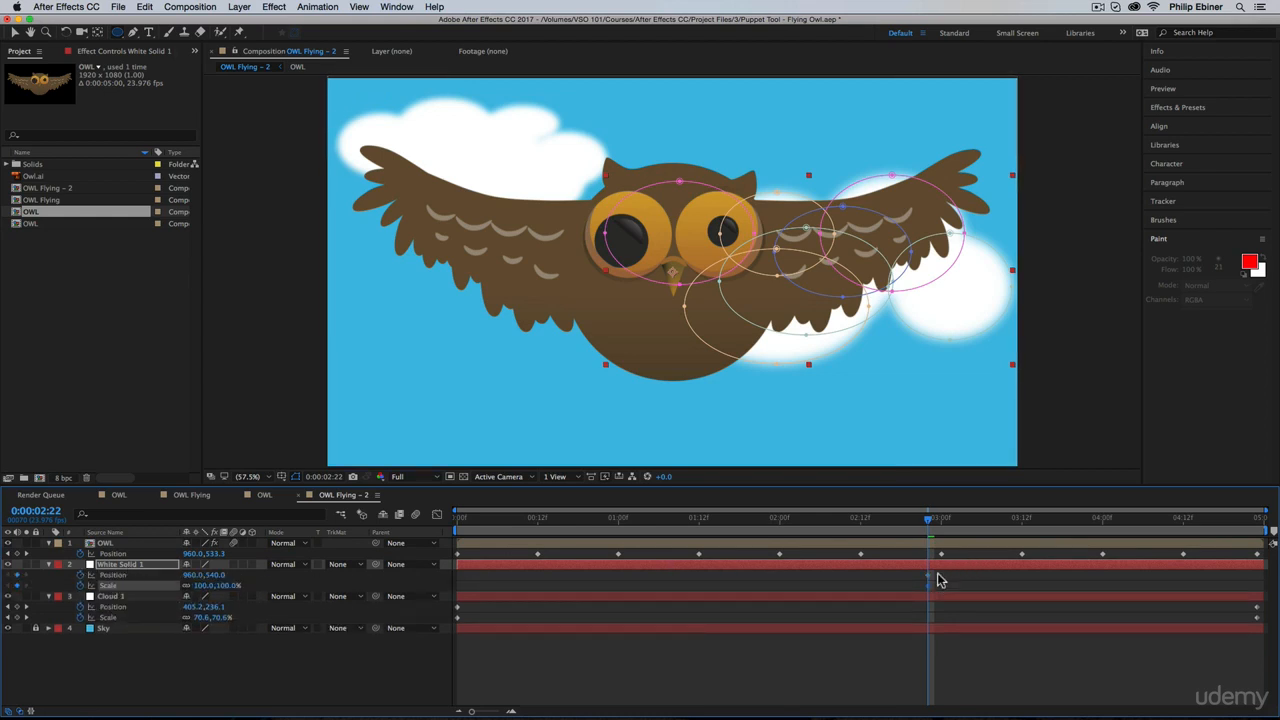
pyautogui.moveTo(938, 573); pyautogui.dragTo(926, 587)
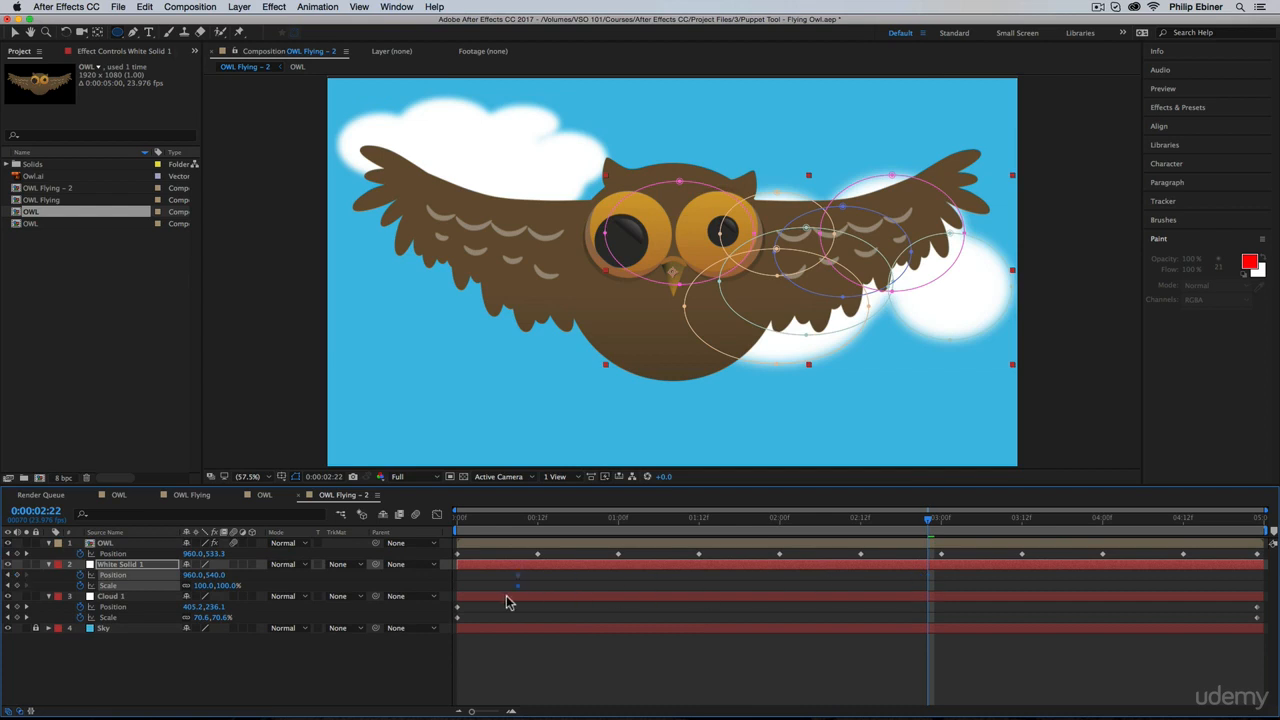
pyautogui.moveTo(507, 601); pyautogui.dragTo(454, 600)
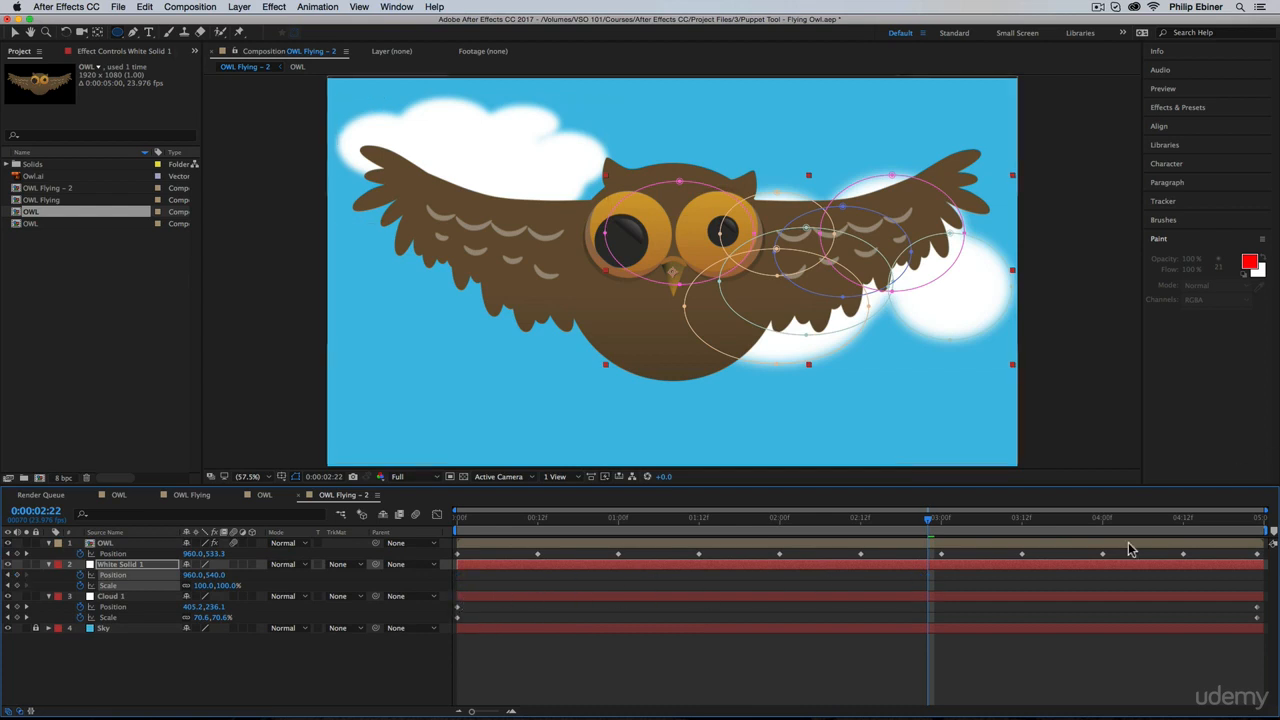
# Step: At 0:00:04:23, set the second cloud solid's scale to 60% and its position to about 851, 260
pyautogui.moveTo(1190, 521); pyautogui.dragTo(1273, 530)
pyautogui.click(238, 652)
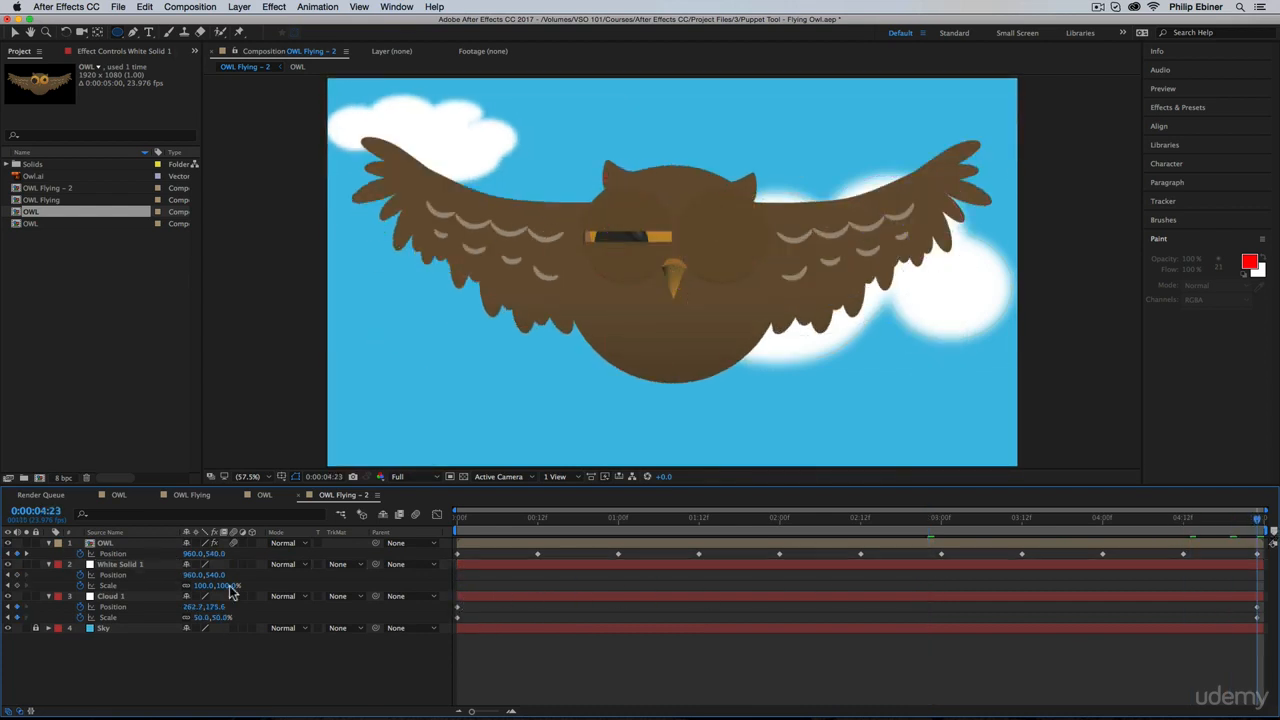
pyautogui.click(228, 585)
pyautogui.write('60')
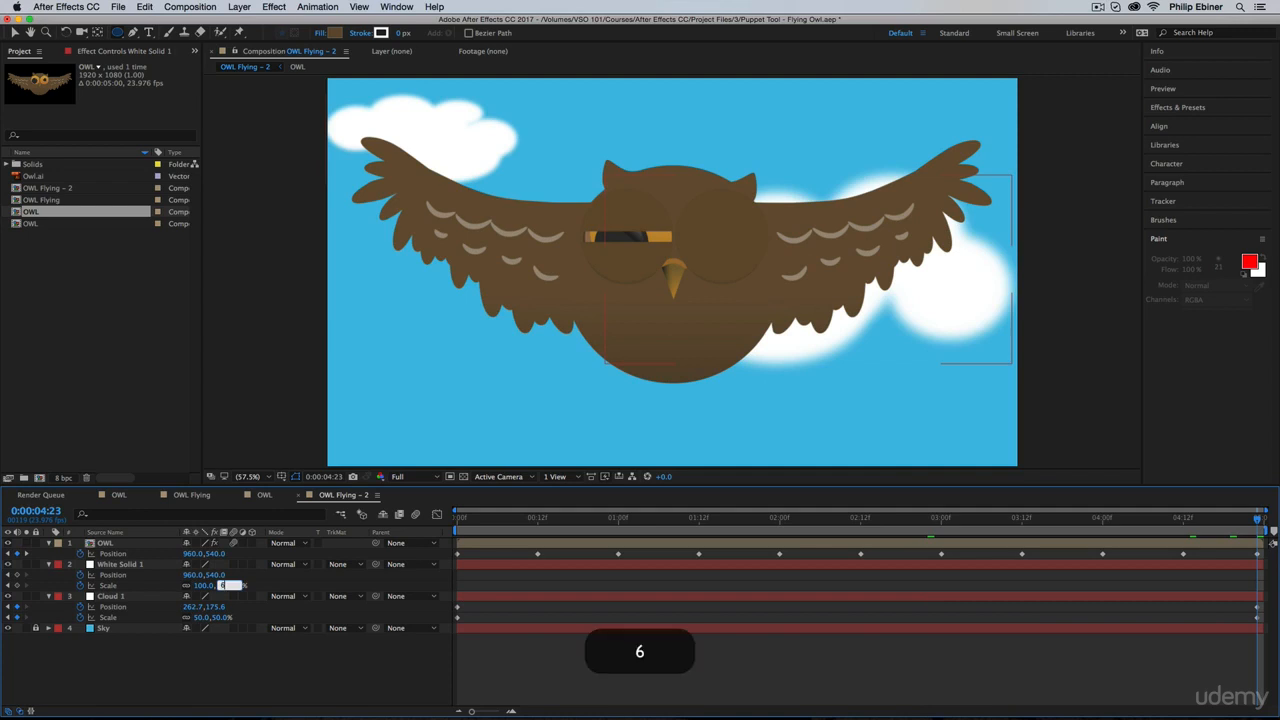
pyautogui.press('Return')
pyautogui.moveTo(217, 576); pyautogui.dragTo(14, 608)
pyautogui.moveTo(190, 582); pyautogui.dragTo(81, 584)
# Step: Preview the animation of both clouds behind the flapping owl with no layers selected
pyautogui.click(600, 686)
pyautogui.press('KP_0')
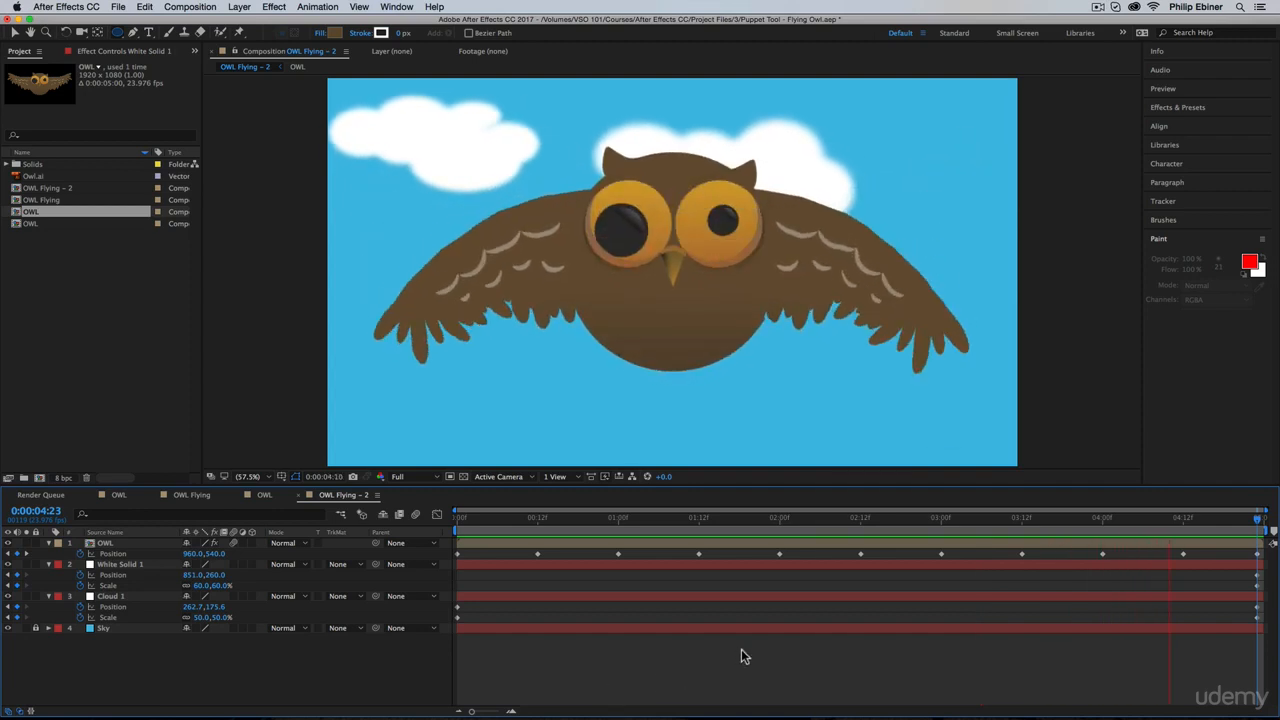
pyautogui.press('space')
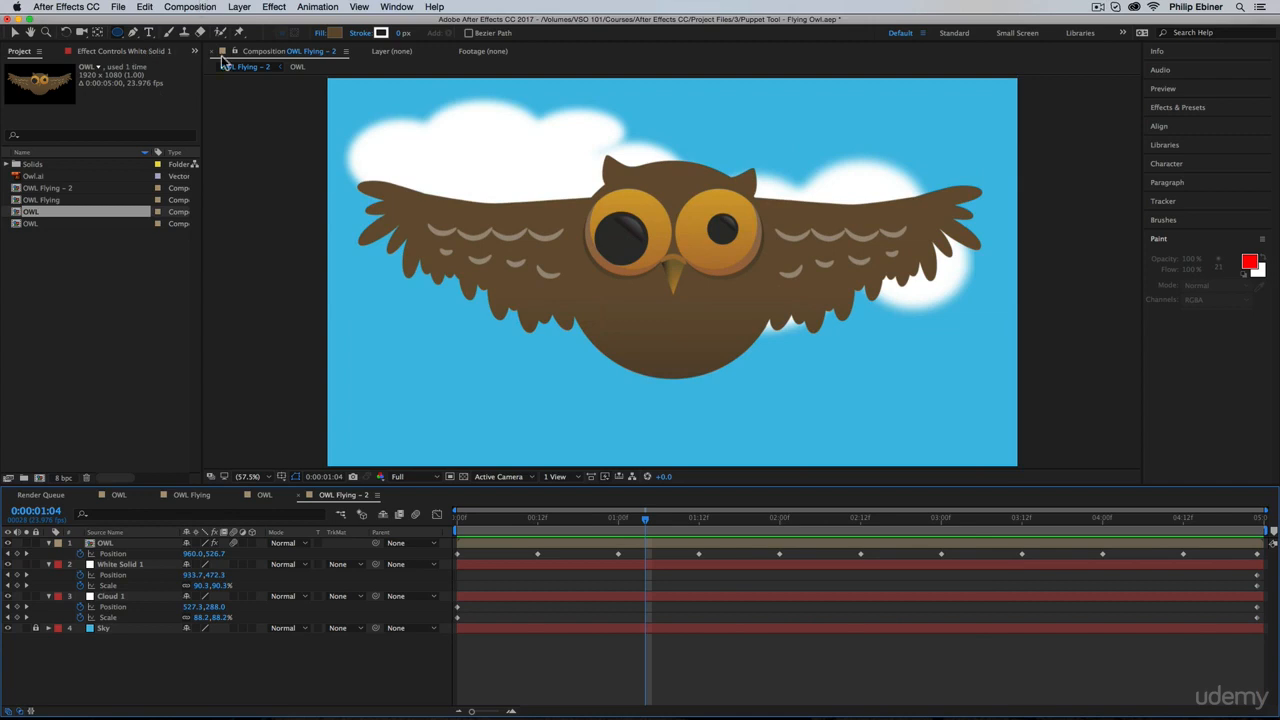
# Step: Duplicate Cloud 1, place the copy above the OWL layer, and remove its position and scale keyframes
pyautogui.click(119, 598)
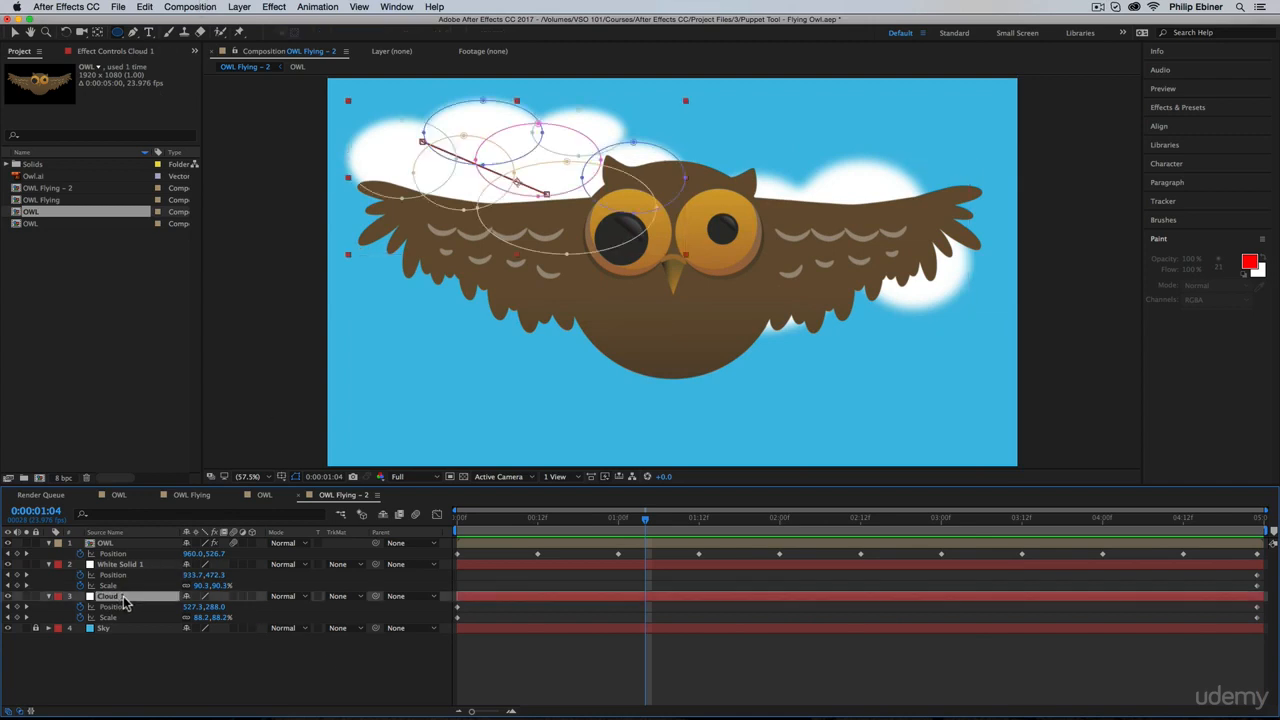
pyautogui.press('super')
pyautogui.press('super+d')
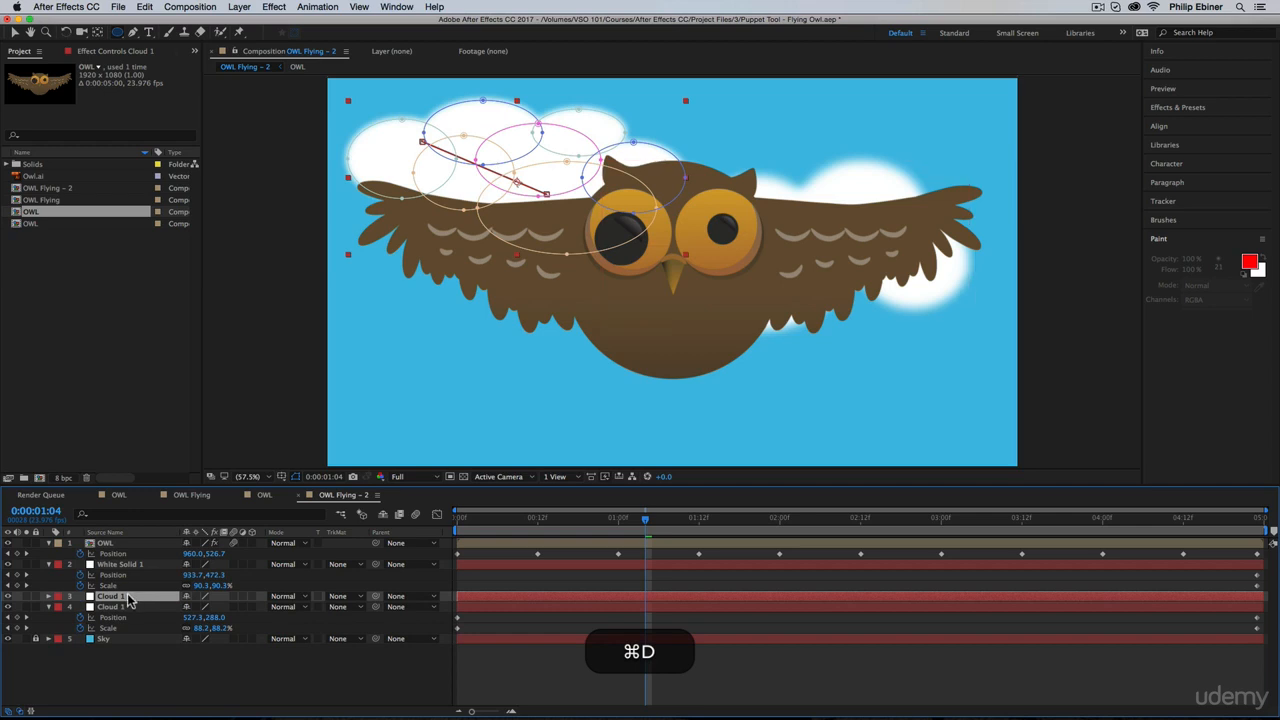
pyautogui.moveTo(130, 598); pyautogui.dragTo(128, 543)
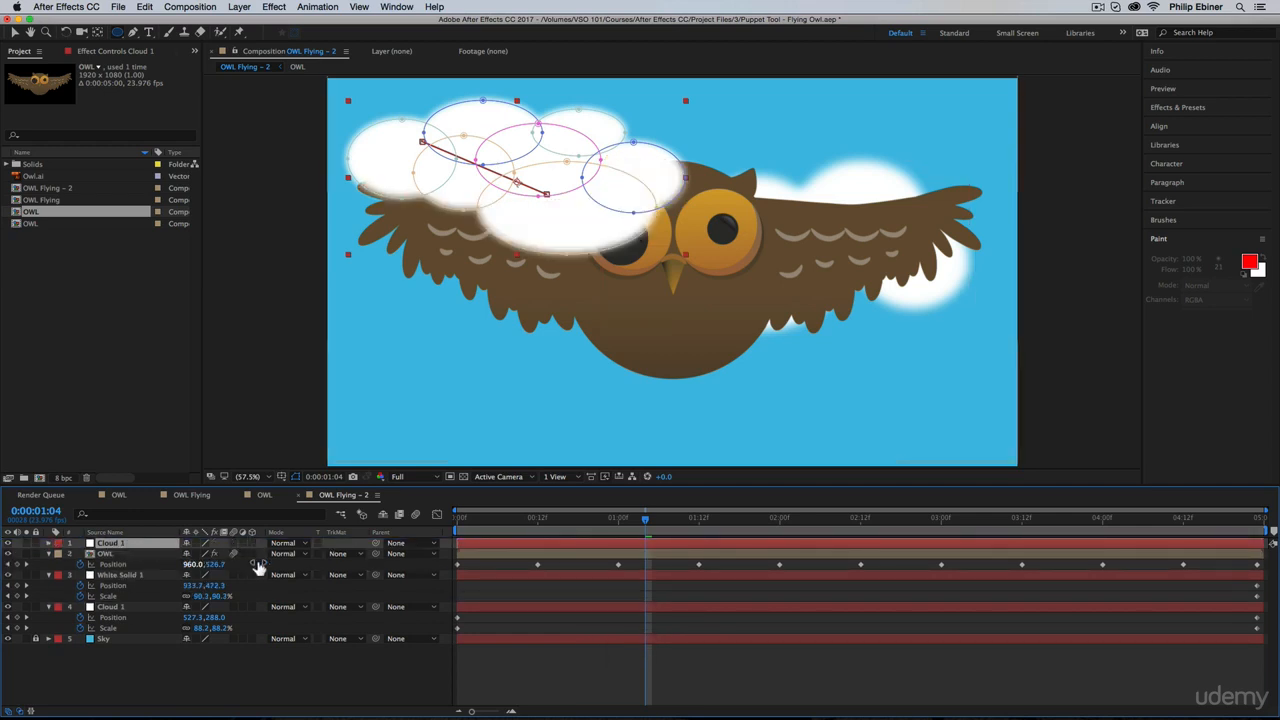
pyautogui.press('u')
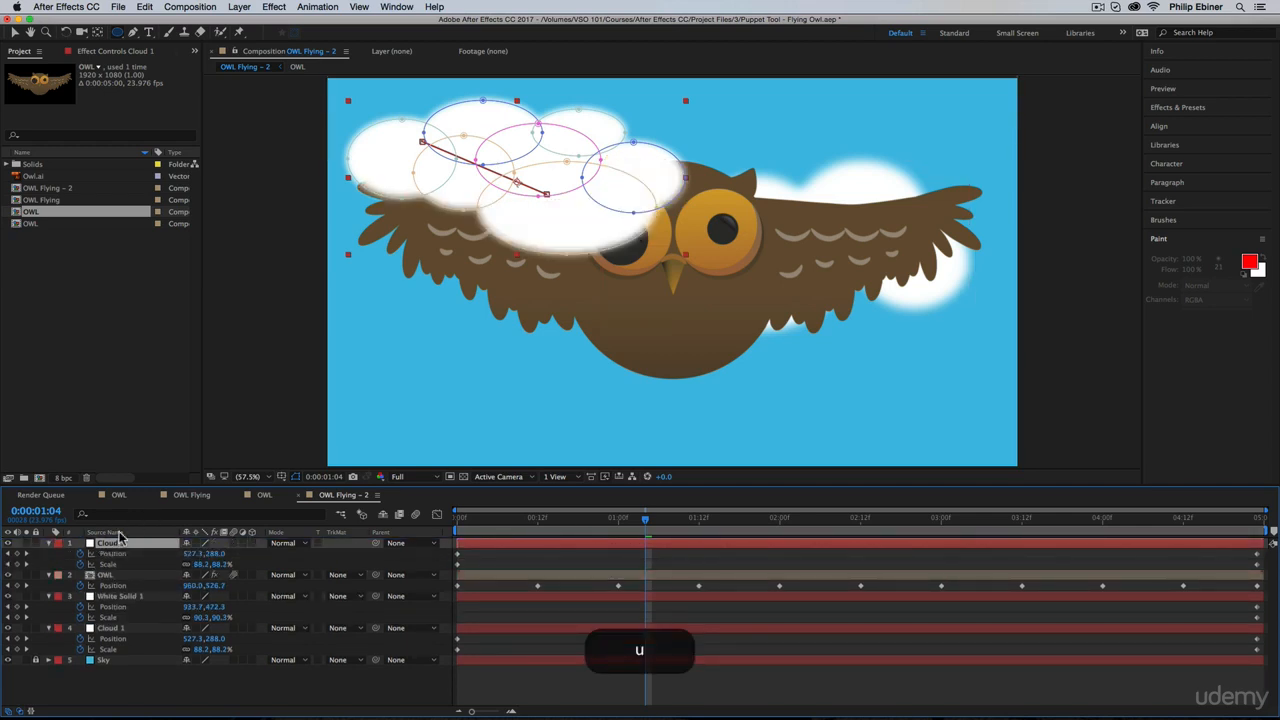
pyautogui.click(80, 553)
pyautogui.click(80, 564)
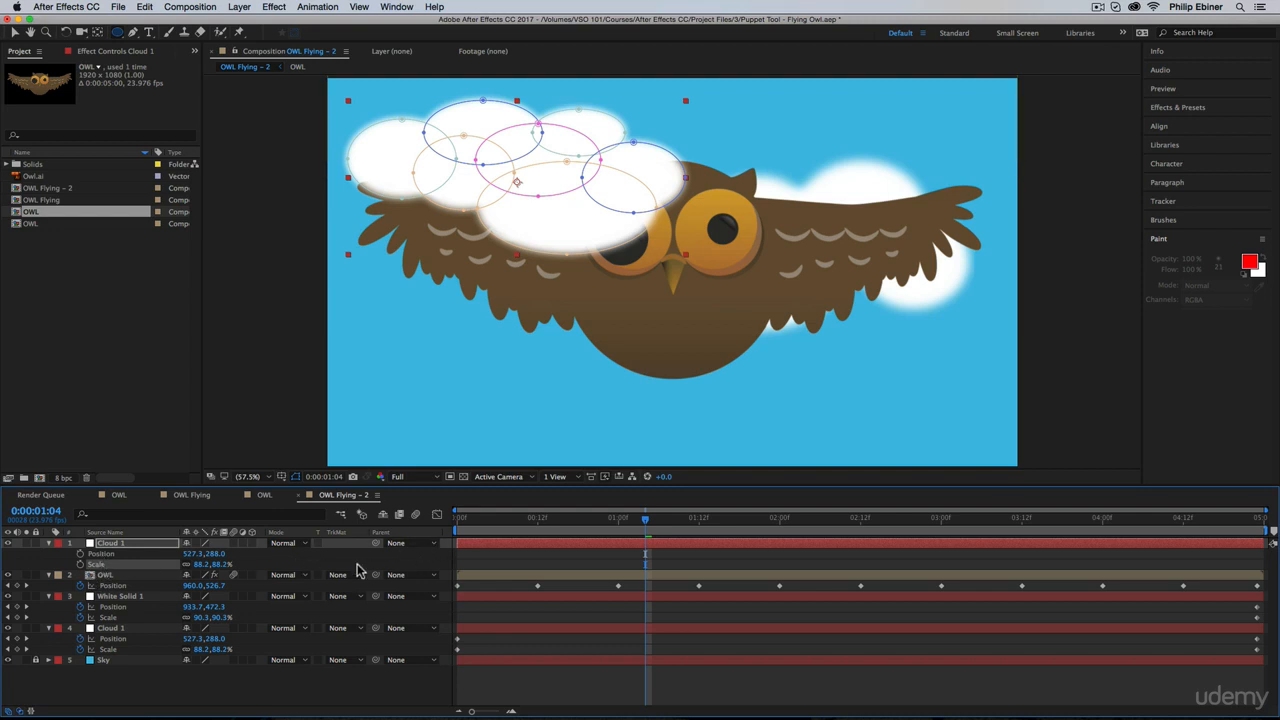
# Step: Make the top cloud copy 3D, place it out of view at about 565, 650, -2878, and start keyframing its position
pyautogui.click(253, 543)
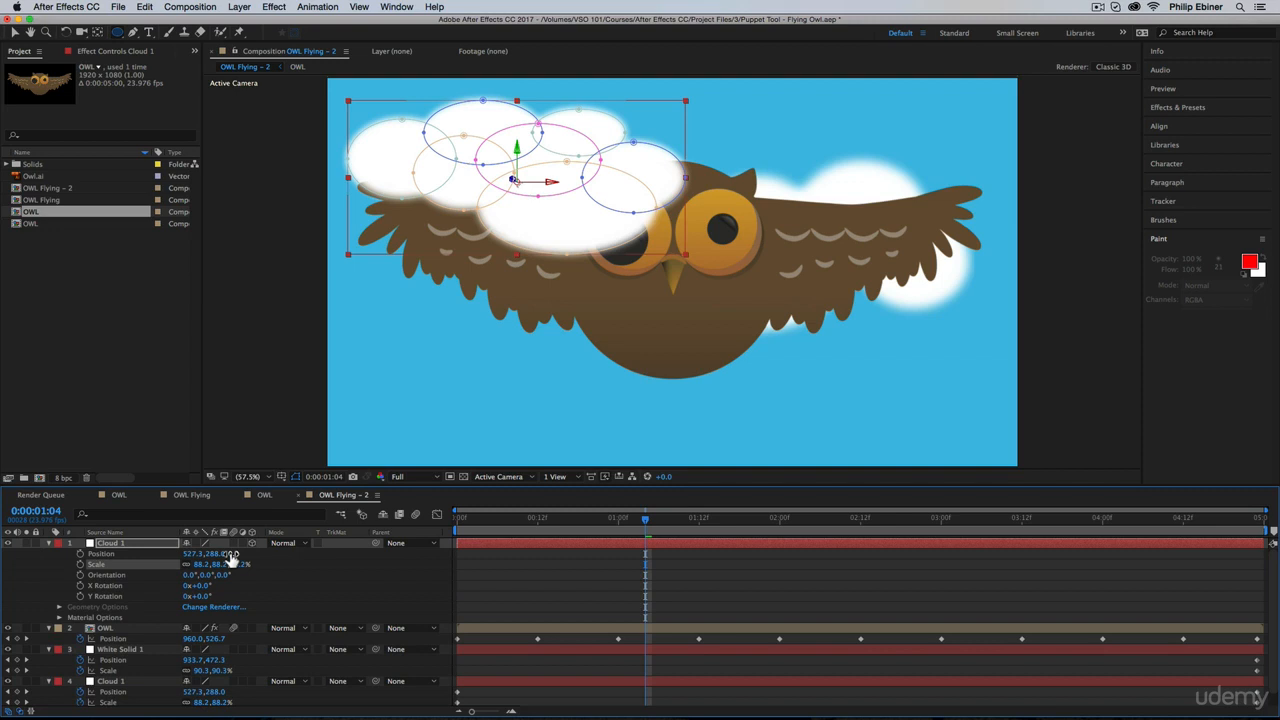
pyautogui.click(132, 554)
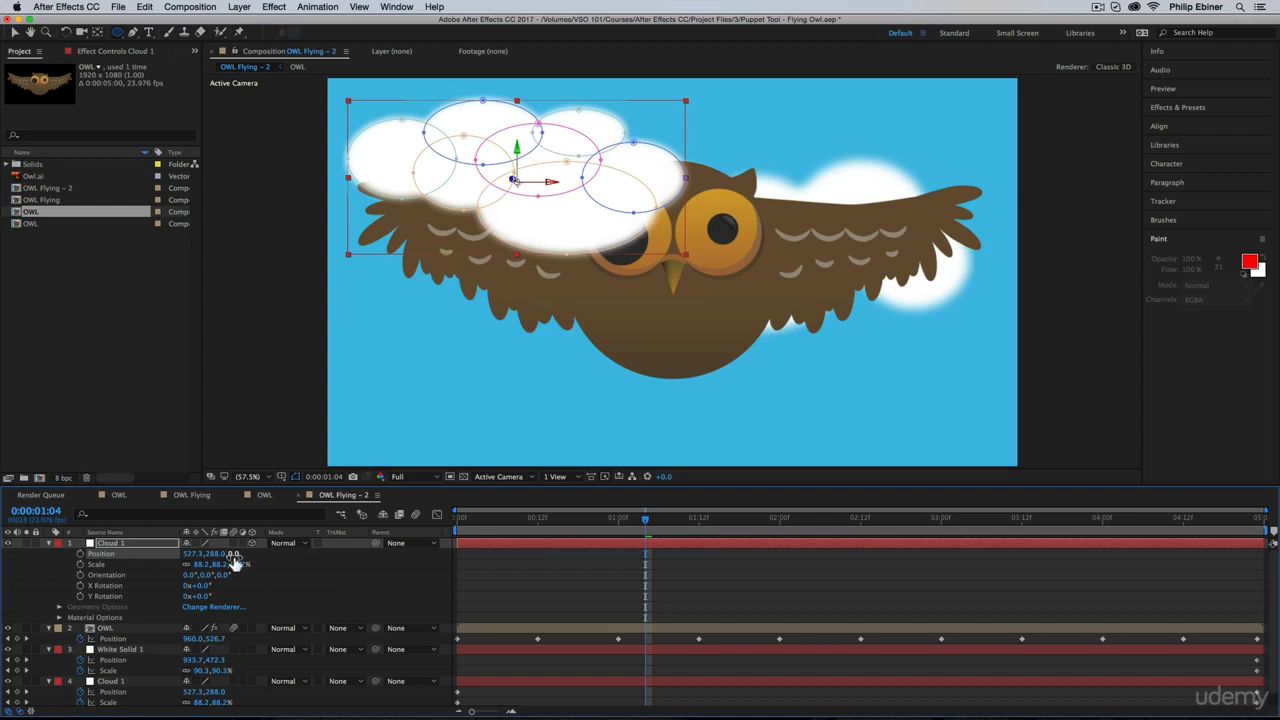
pyautogui.moveTo(233, 563); pyautogui.dragTo(262, 560)
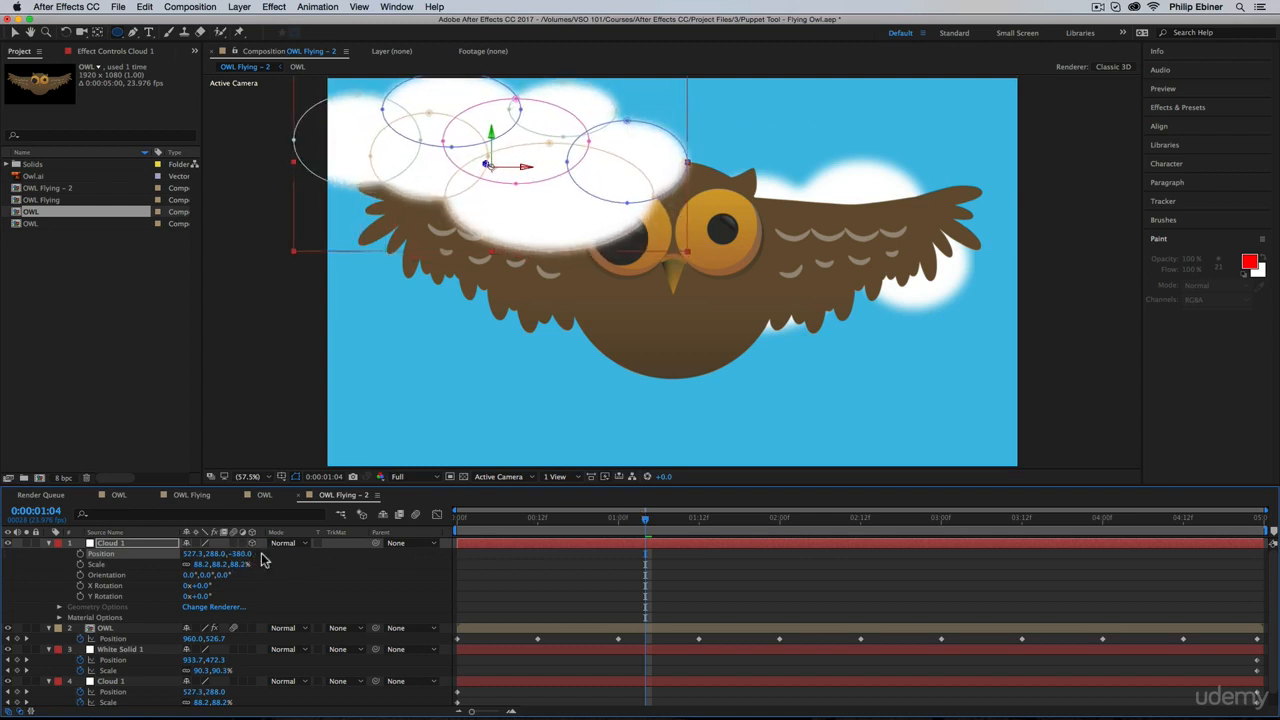
pyautogui.moveTo(557, 206); pyautogui.dragTo(589, 340)
pyautogui.moveTo(242, 555); pyautogui.dragTo(4, 542)
pyautogui.moveTo(240, 556); pyautogui.dragTo(152, 600)
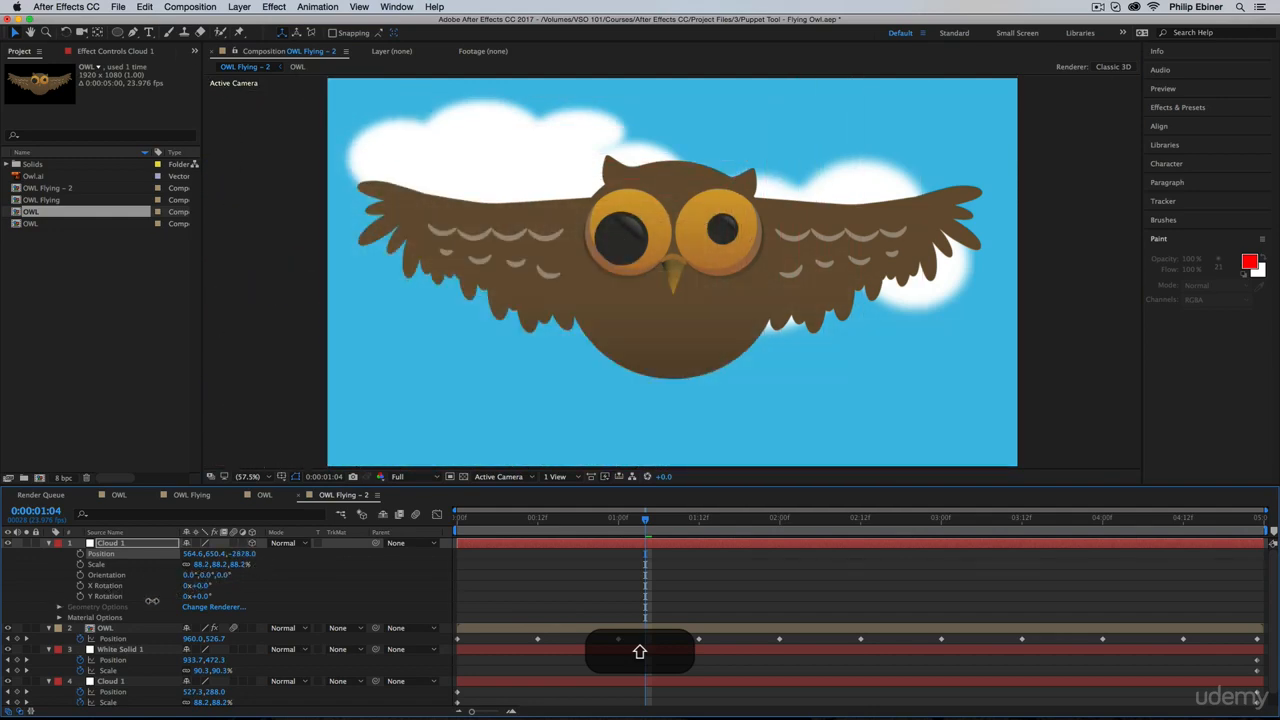
pyautogui.click(80, 553)
# Step: Try a depth position of about 3602 for the cloud copy at 0:00:01:04, and undo it
pyautogui.moveTo(258, 563); pyautogui.dragTo(710, 601)
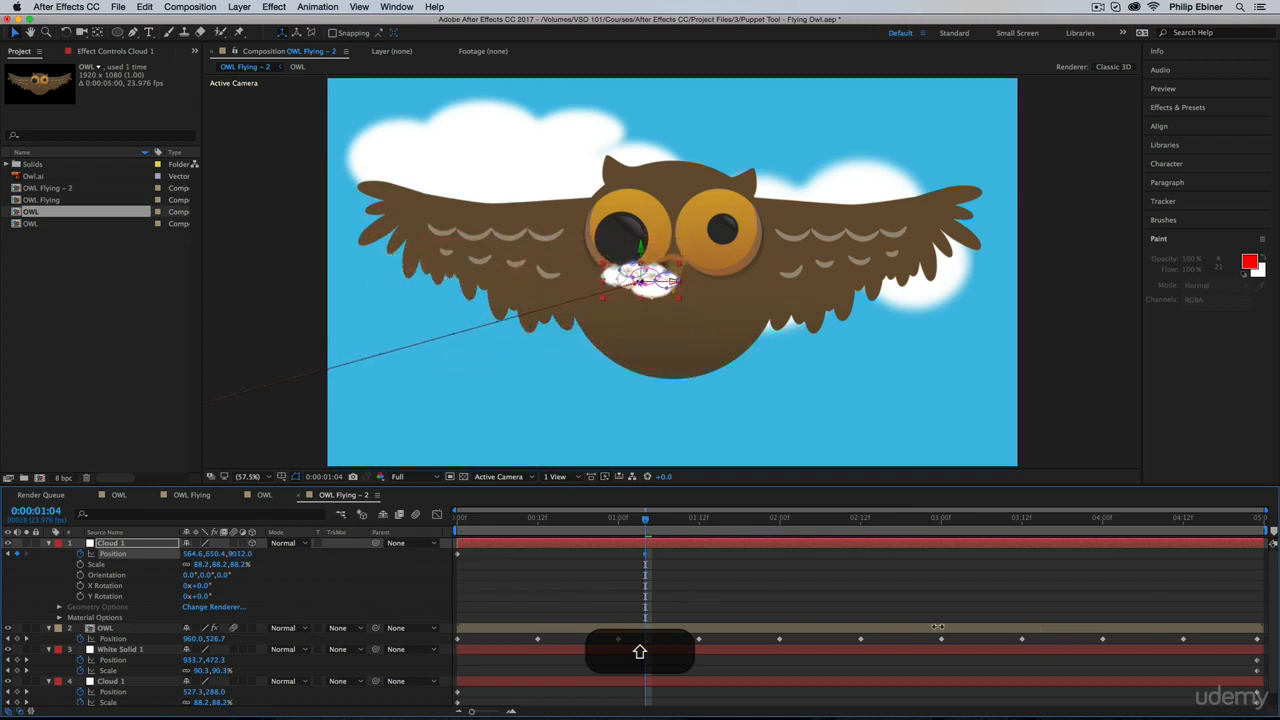
pyautogui.moveTo(937, 626); pyautogui.dragTo(714, 628)
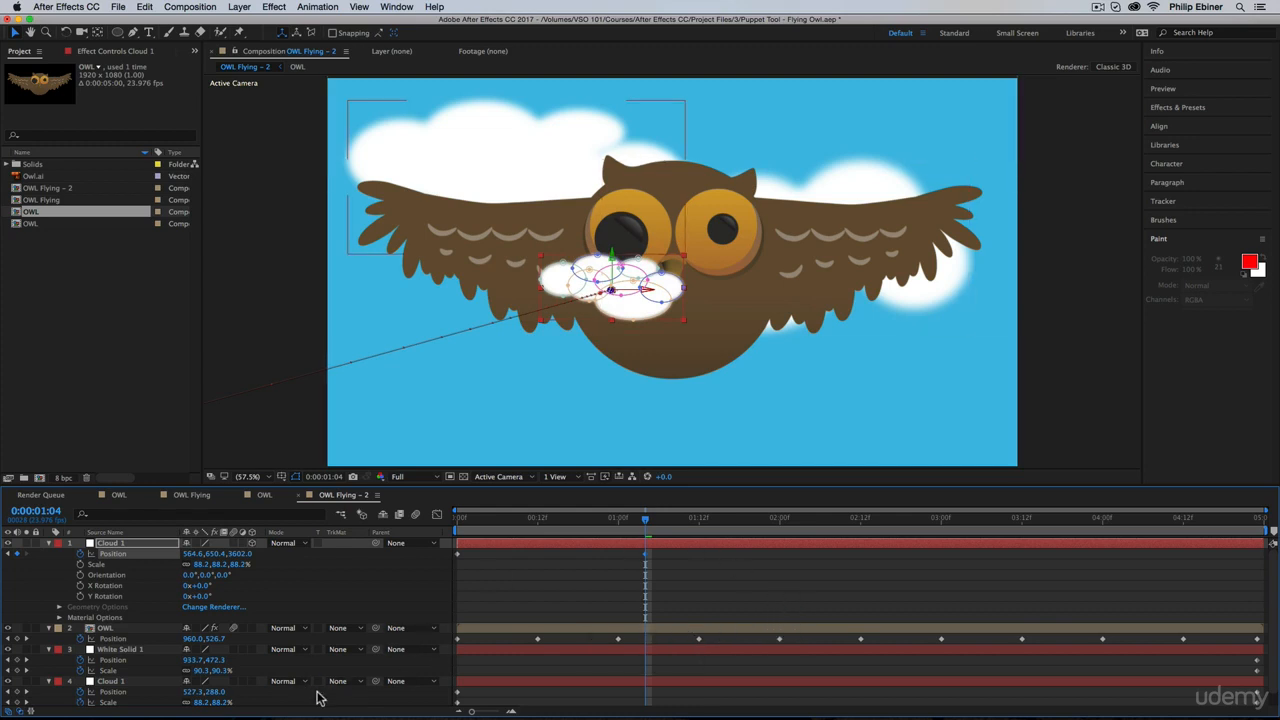
pyautogui.press('super+z')
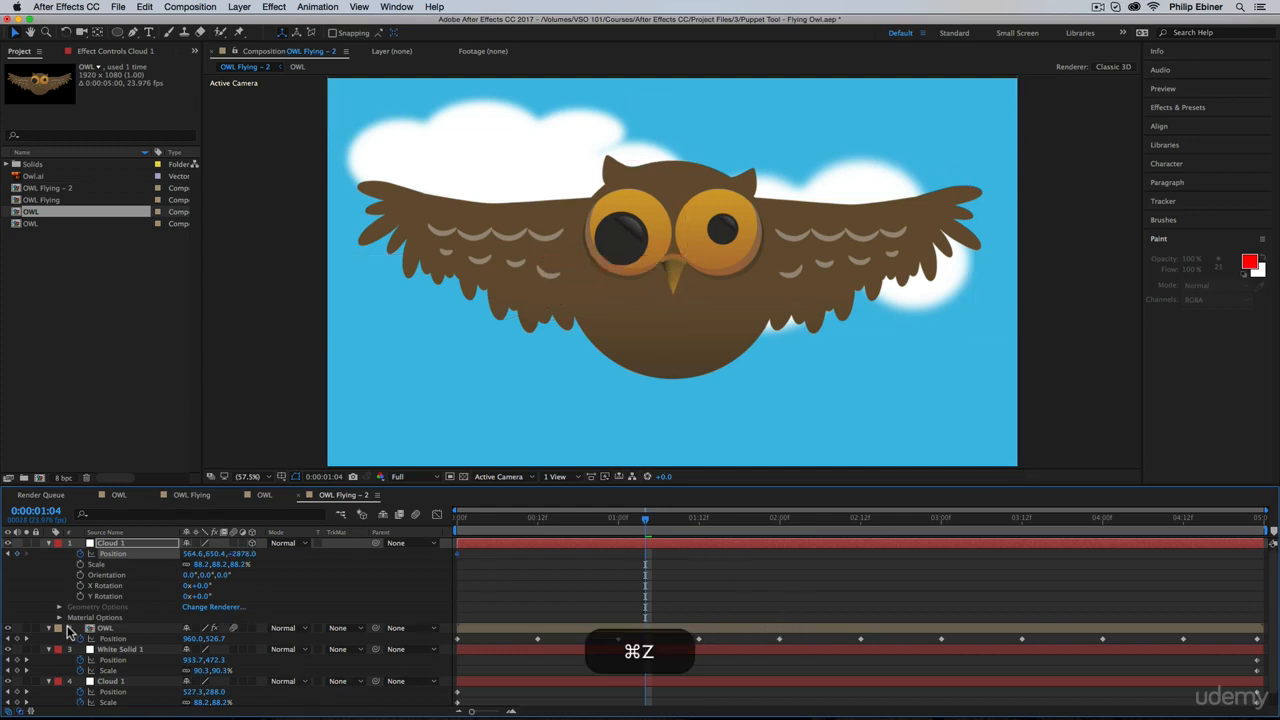
# Step: Make the OWL layer 3D and set the cloud copy's position at 0:00:01:04 to about -127, 650, 3114, behind the owl's wing
pyautogui.click(265, 628)
pyautogui.click(251, 629)
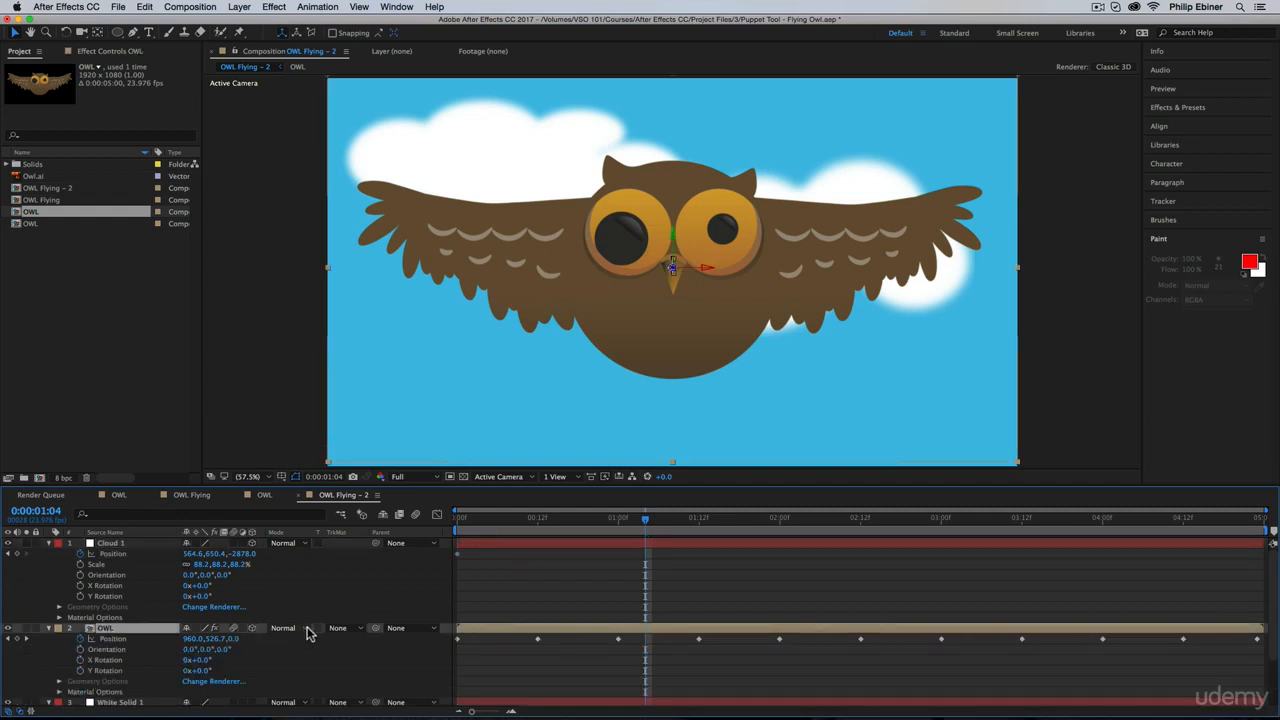
pyautogui.click(140, 543)
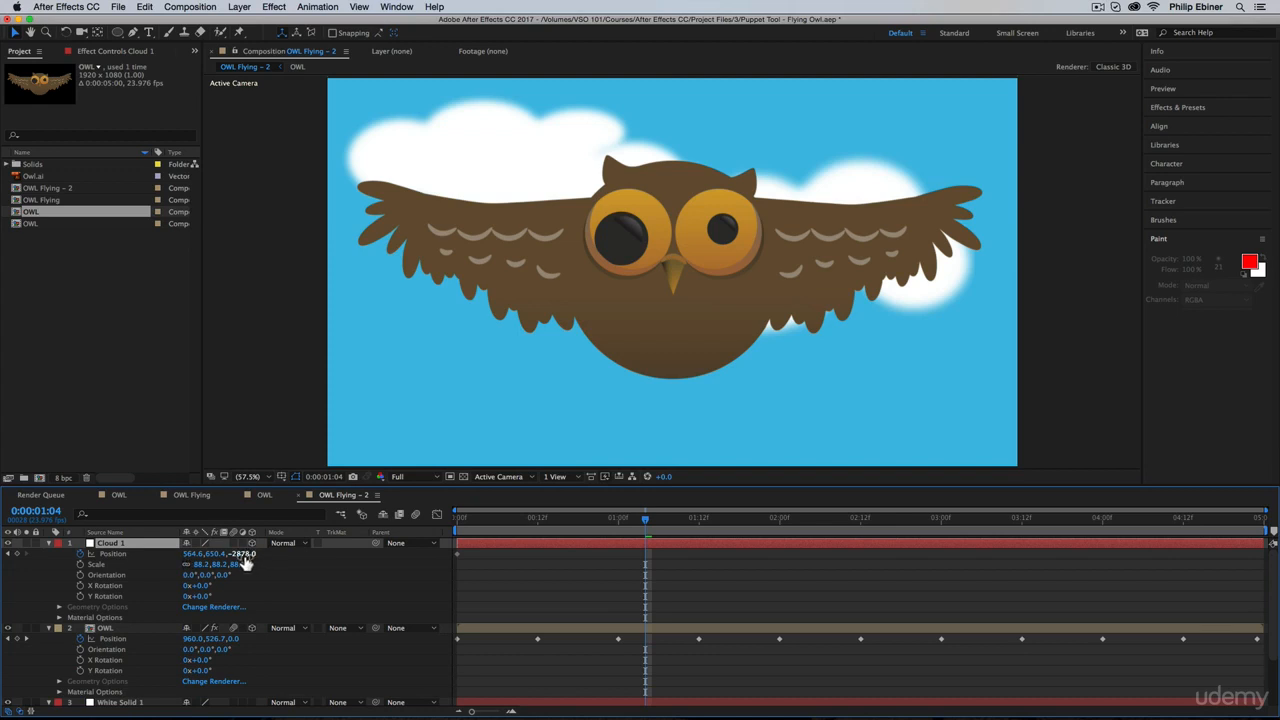
pyautogui.moveTo(243, 557); pyautogui.dragTo(486, 587)
pyautogui.moveTo(354, 608); pyautogui.dragTo(670, 607)
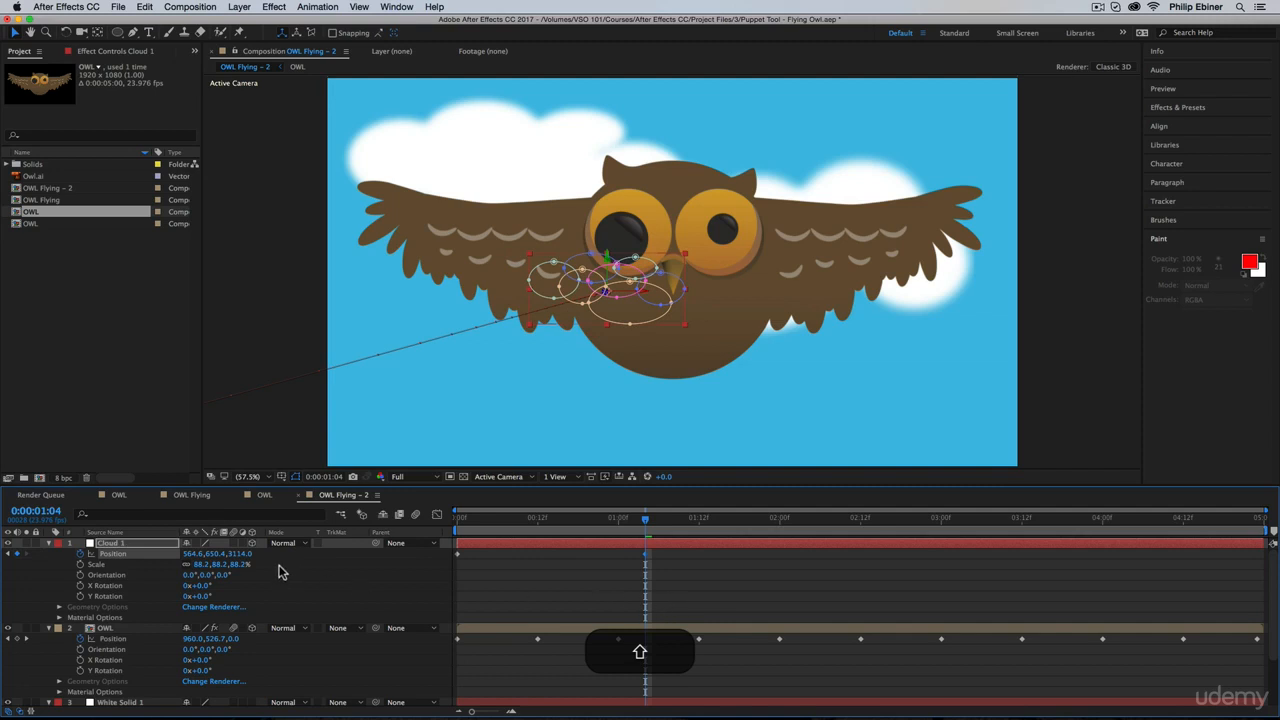
pyautogui.moveTo(204, 560); pyautogui.dragTo(193, 556)
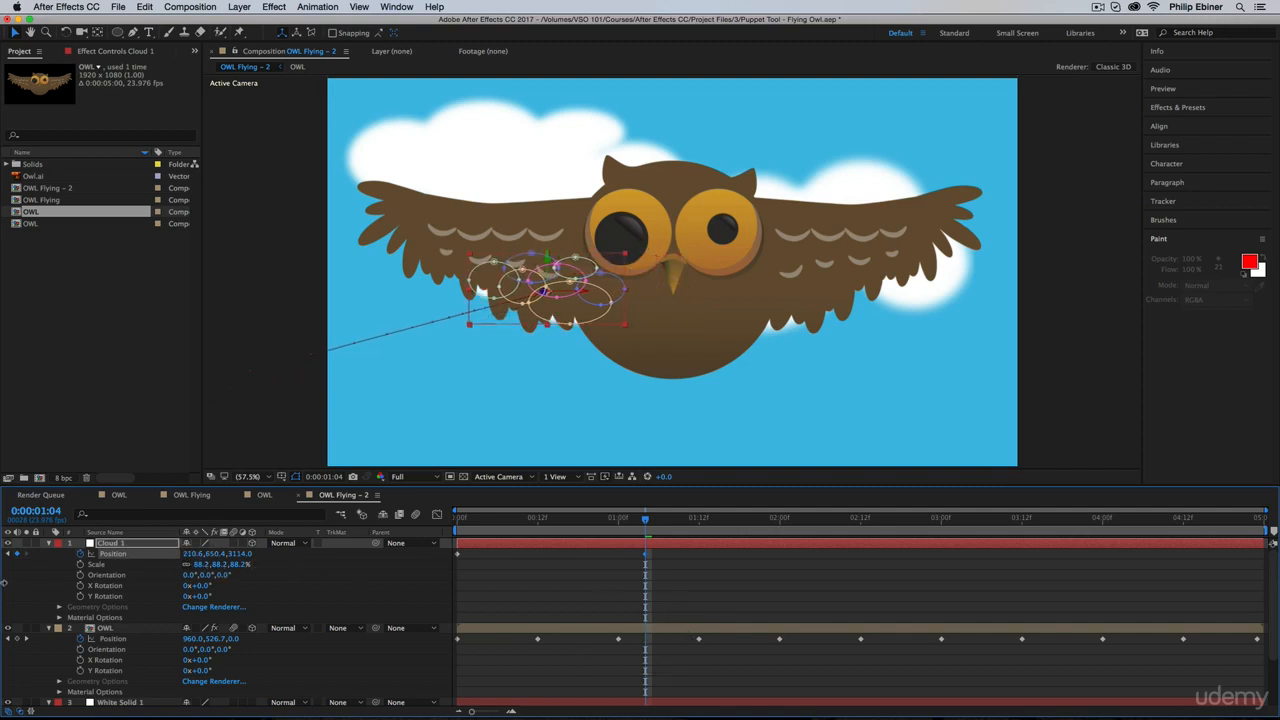
pyautogui.press('shift')
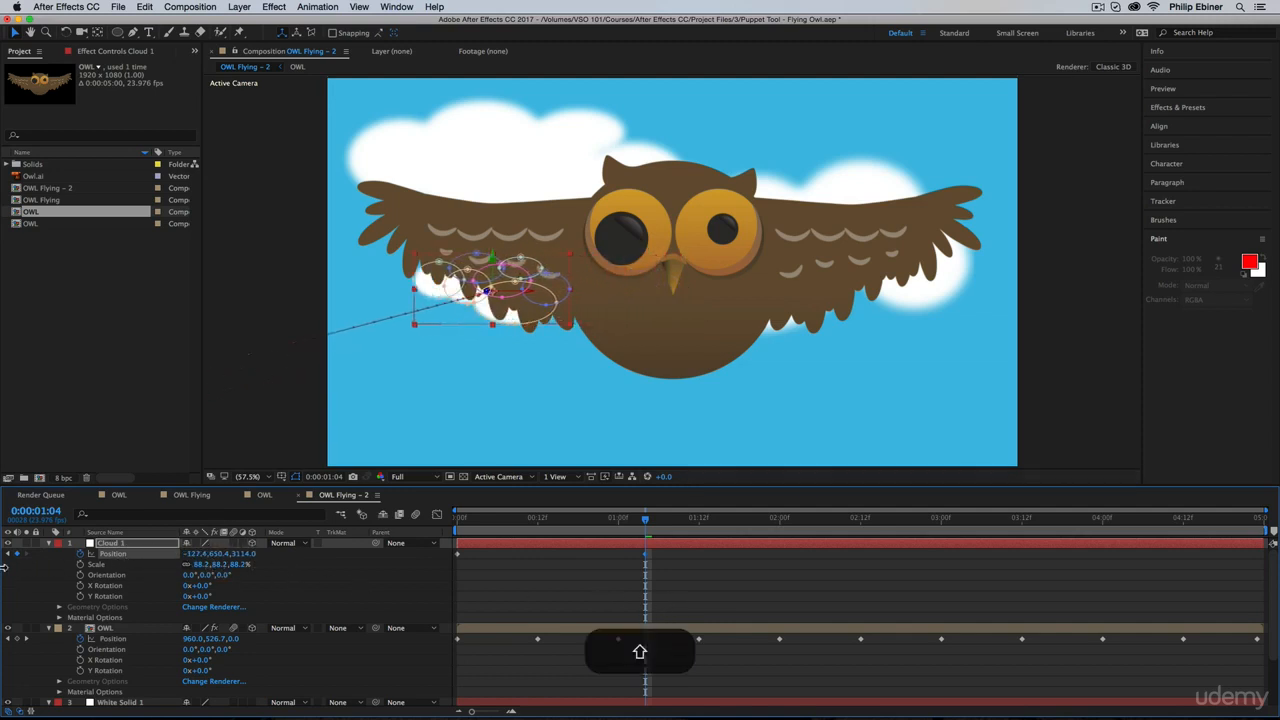
# Step: Move the cloud copy's second position keyframe to the end of the composition and preview from the first frame
pyautogui.moveTo(458, 520); pyautogui.dragTo(573, 550)
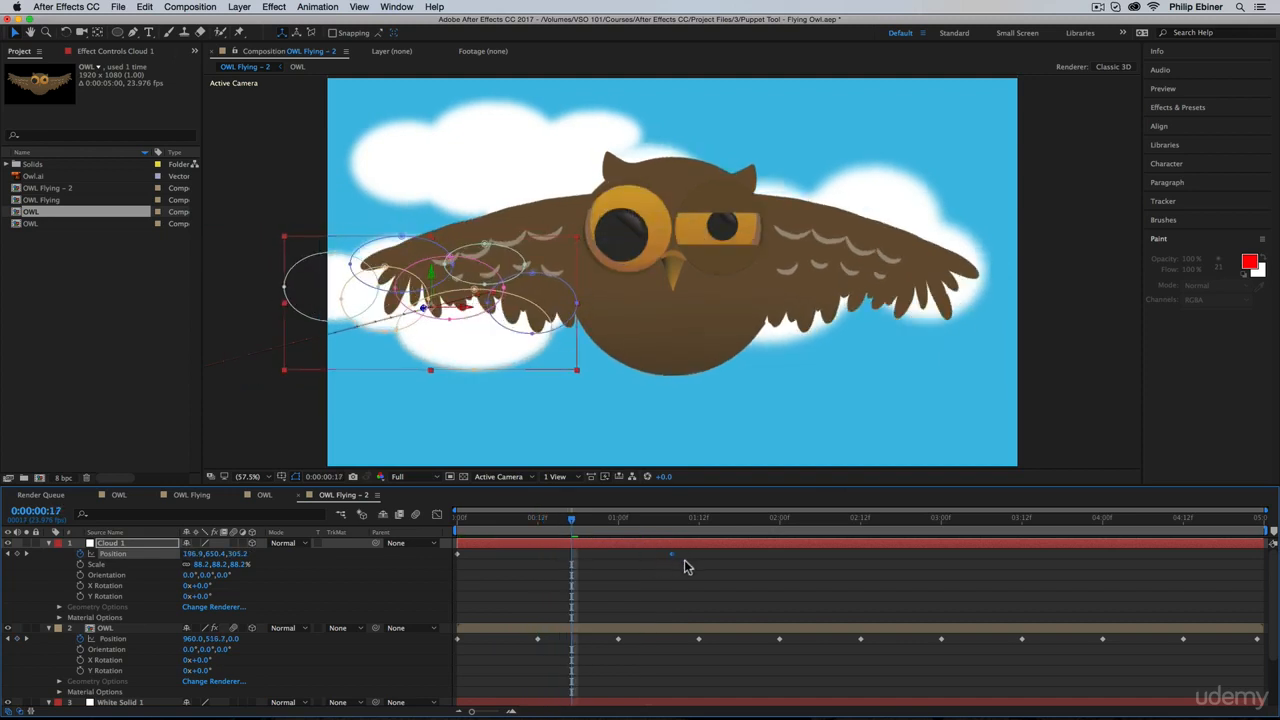
pyautogui.moveTo(710, 562); pyautogui.dragTo(1265, 578)
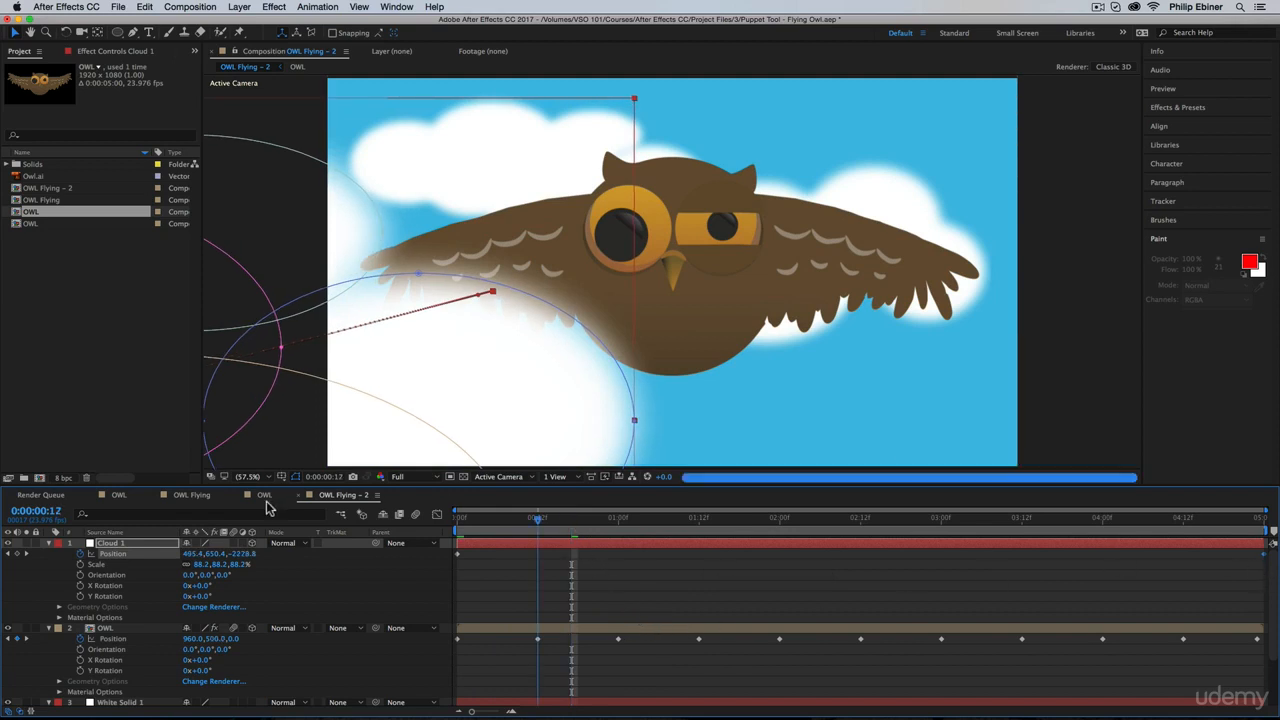
pyautogui.press('Home')
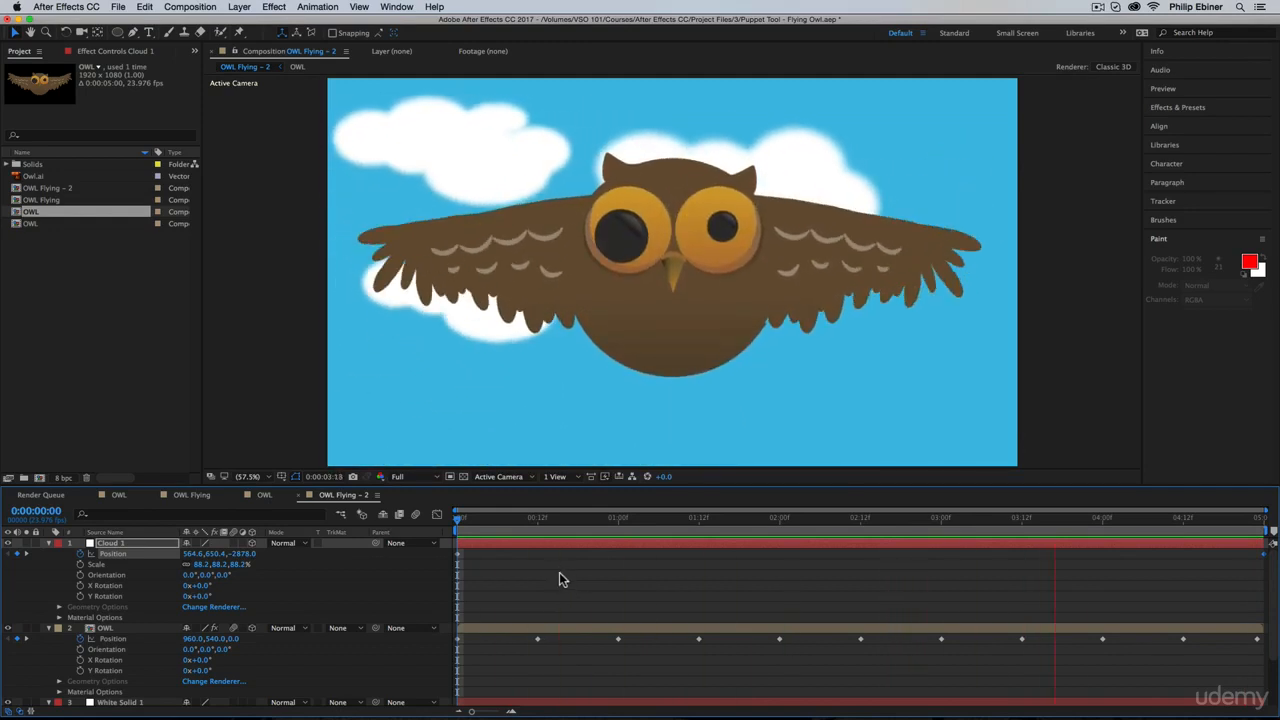
pyautogui.press('space')
# Step: Enlarge the 3D cloud copy's scale and scrub through the opening of the animation to check its pass by the owl
pyautogui.moveTo(620, 519); pyautogui.dragTo(720, 528)
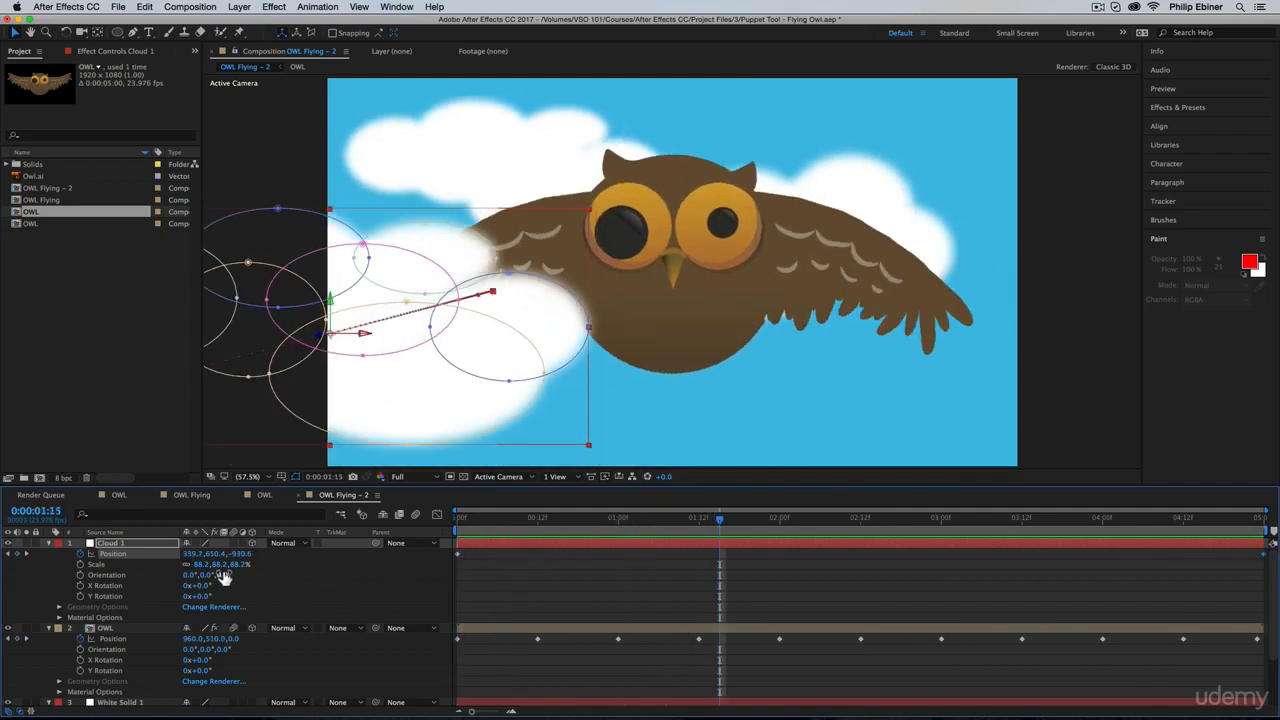
pyautogui.moveTo(233, 567); pyautogui.dragTo(300, 566)
pyautogui.click(464, 522)
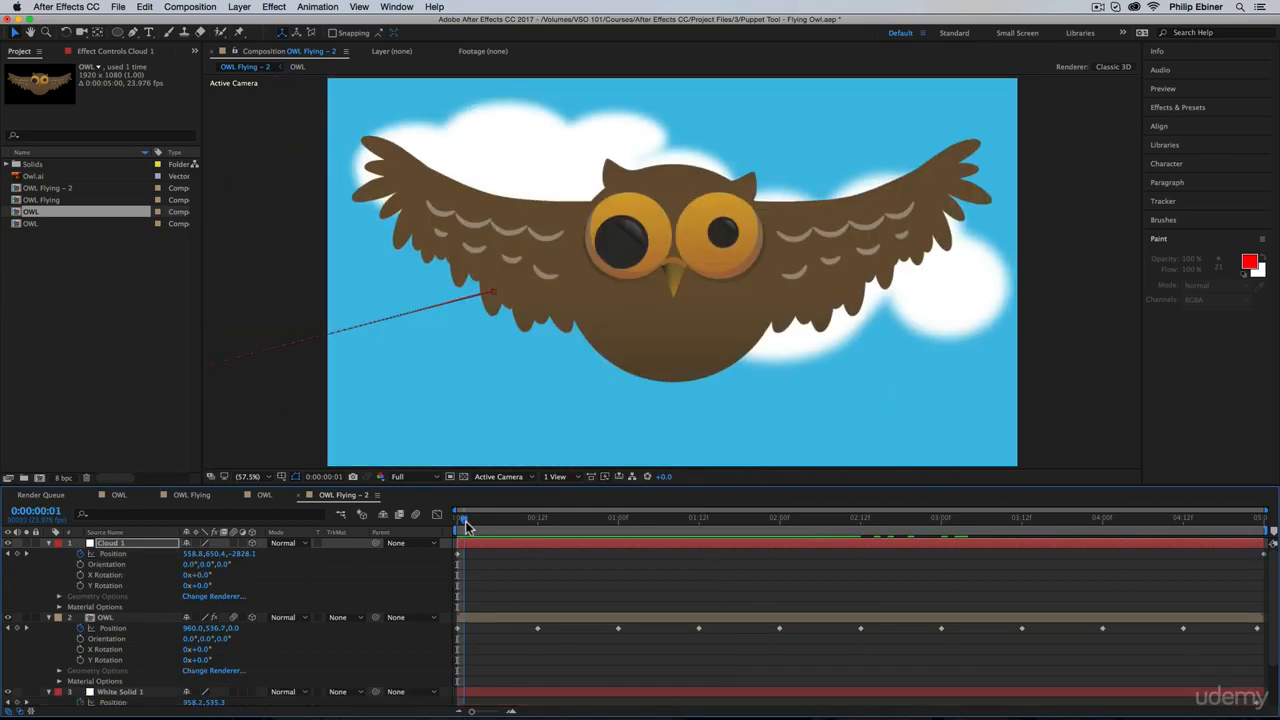
pyautogui.moveTo(490, 533); pyautogui.dragTo(645, 590)
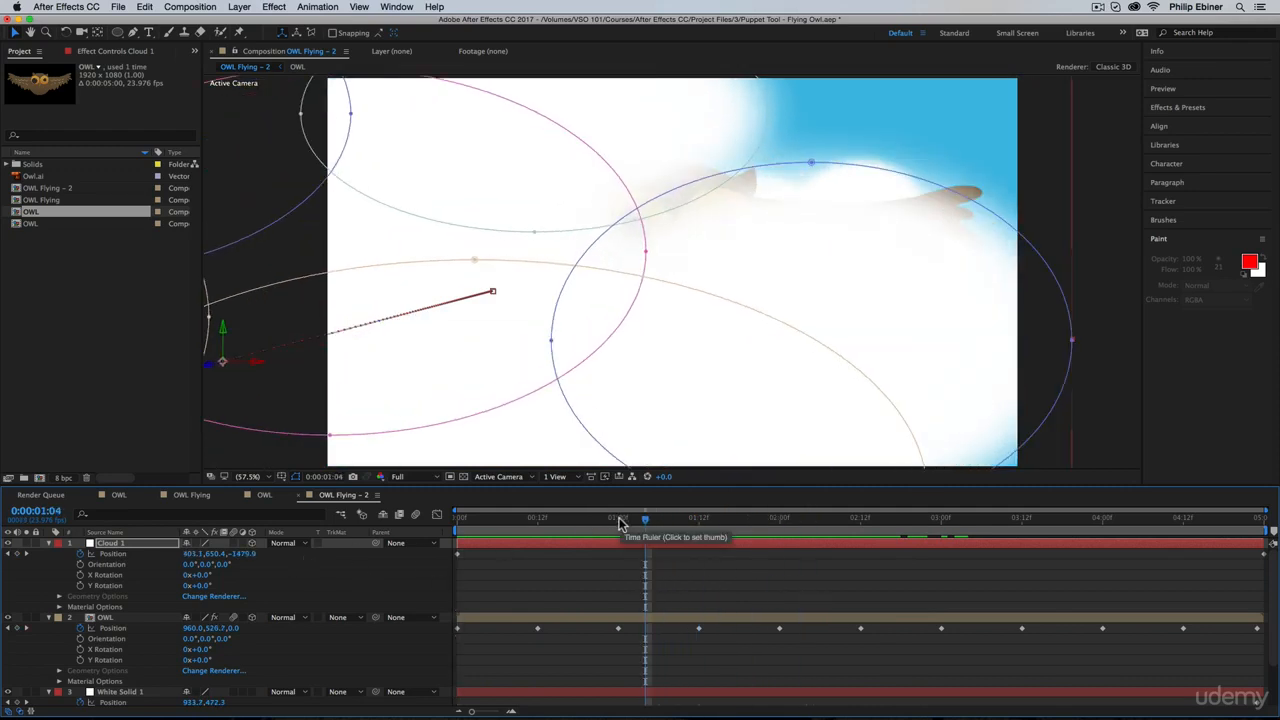
pyautogui.moveTo(500, 524); pyautogui.dragTo(393, 540)
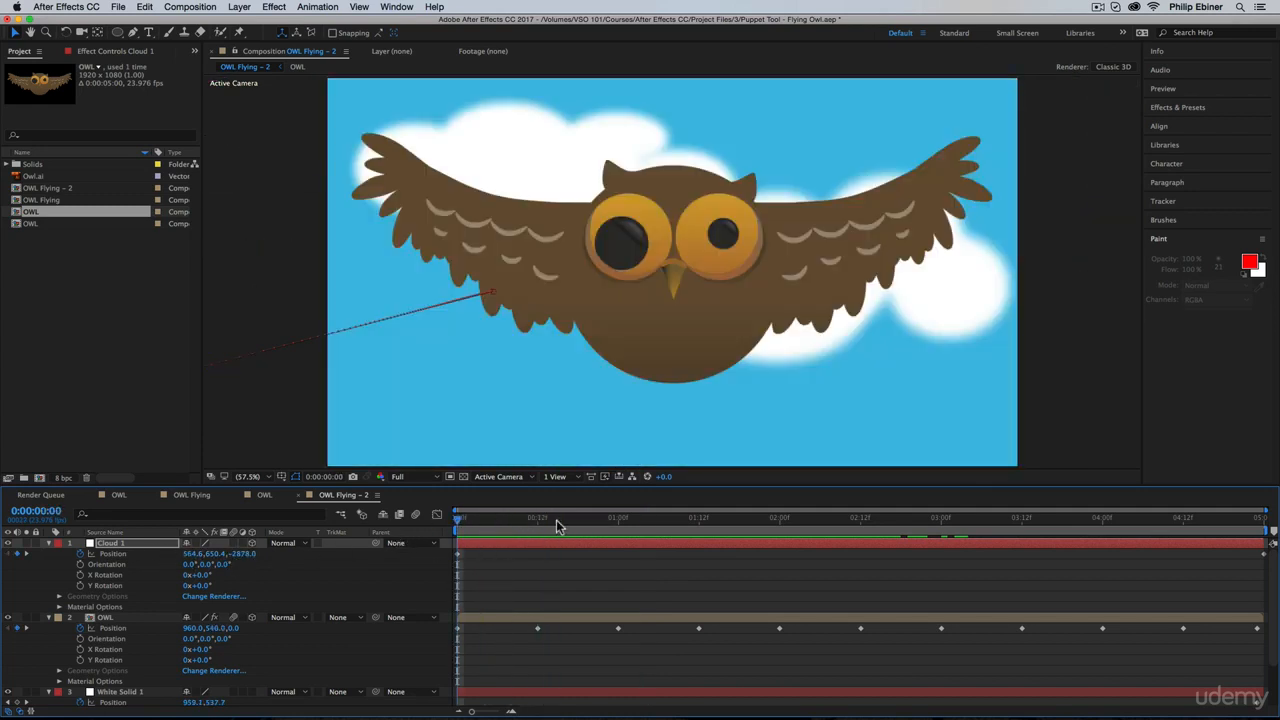
# Step: Try shifting the foreground cloud further left with an X position keyframe at 0:00:01:13, and undo it
pyautogui.moveTo(656, 522); pyautogui.dragTo(708, 522)
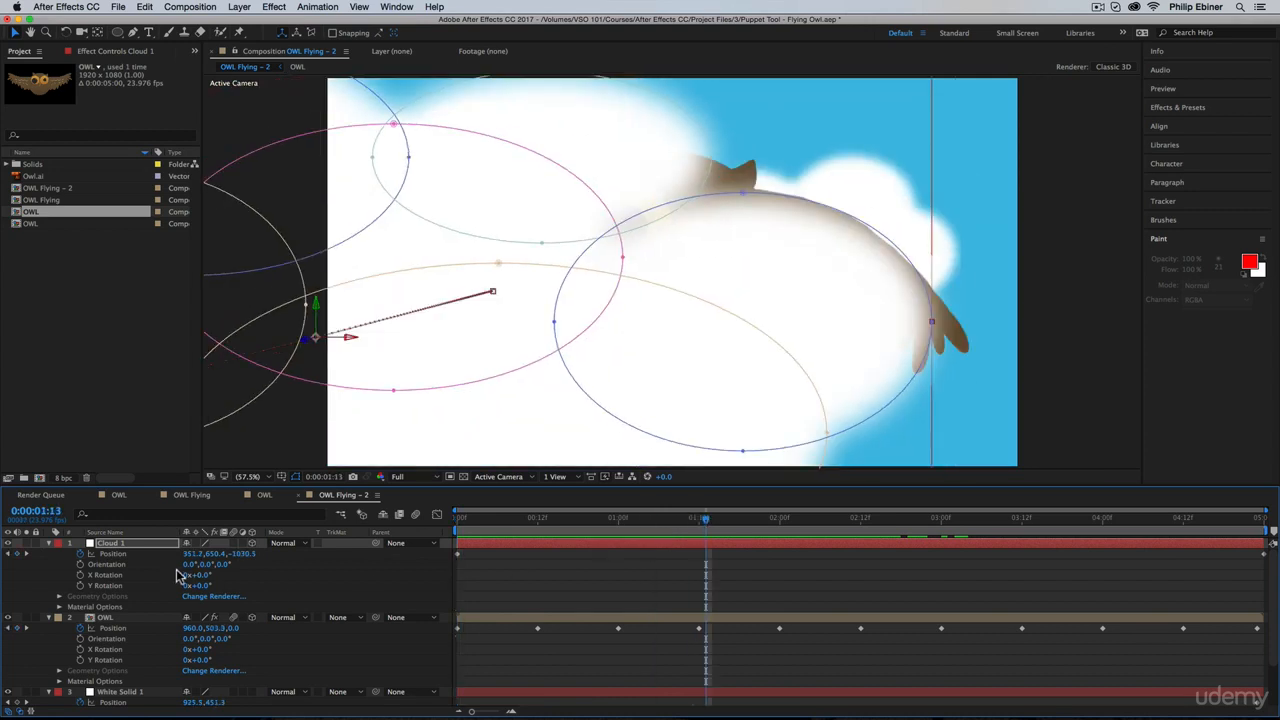
pyautogui.moveTo(197, 554); pyautogui.dragTo(10, 554)
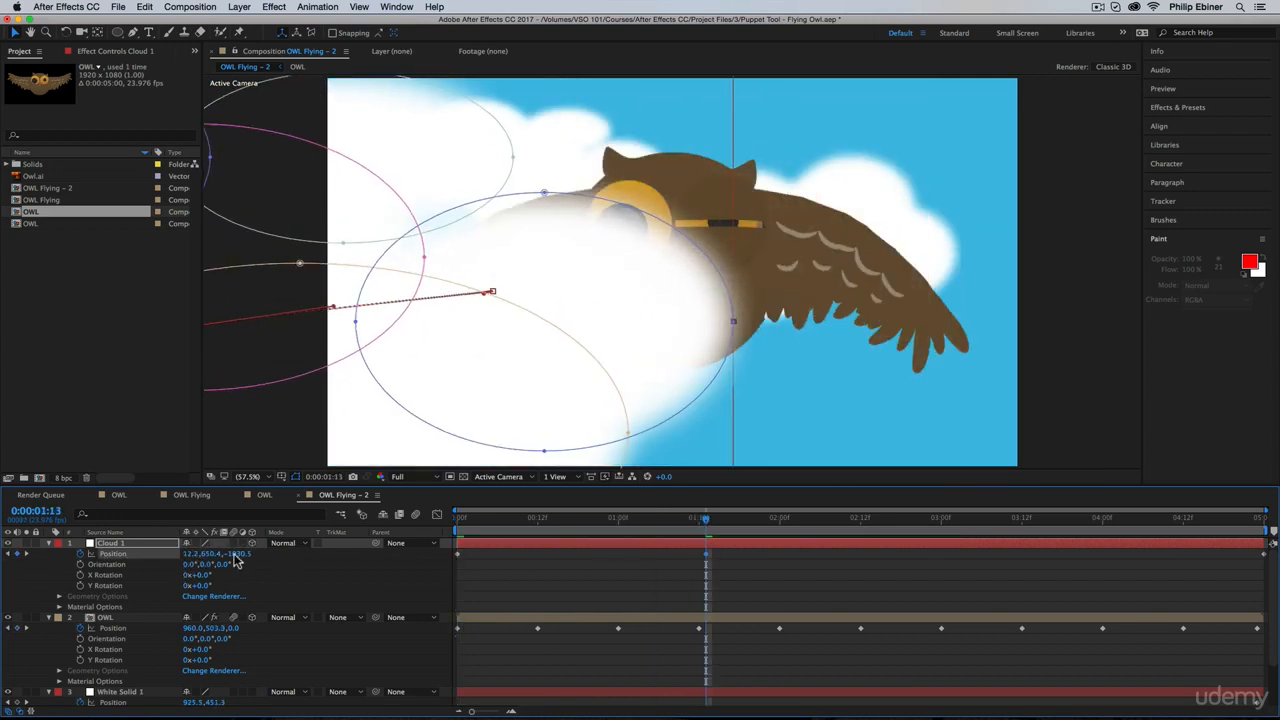
pyautogui.moveTo(192, 555); pyautogui.dragTo(5, 556)
pyautogui.moveTo(476, 521); pyautogui.dragTo(735, 563)
pyautogui.press('super+z')
pyautogui.press('super+z')
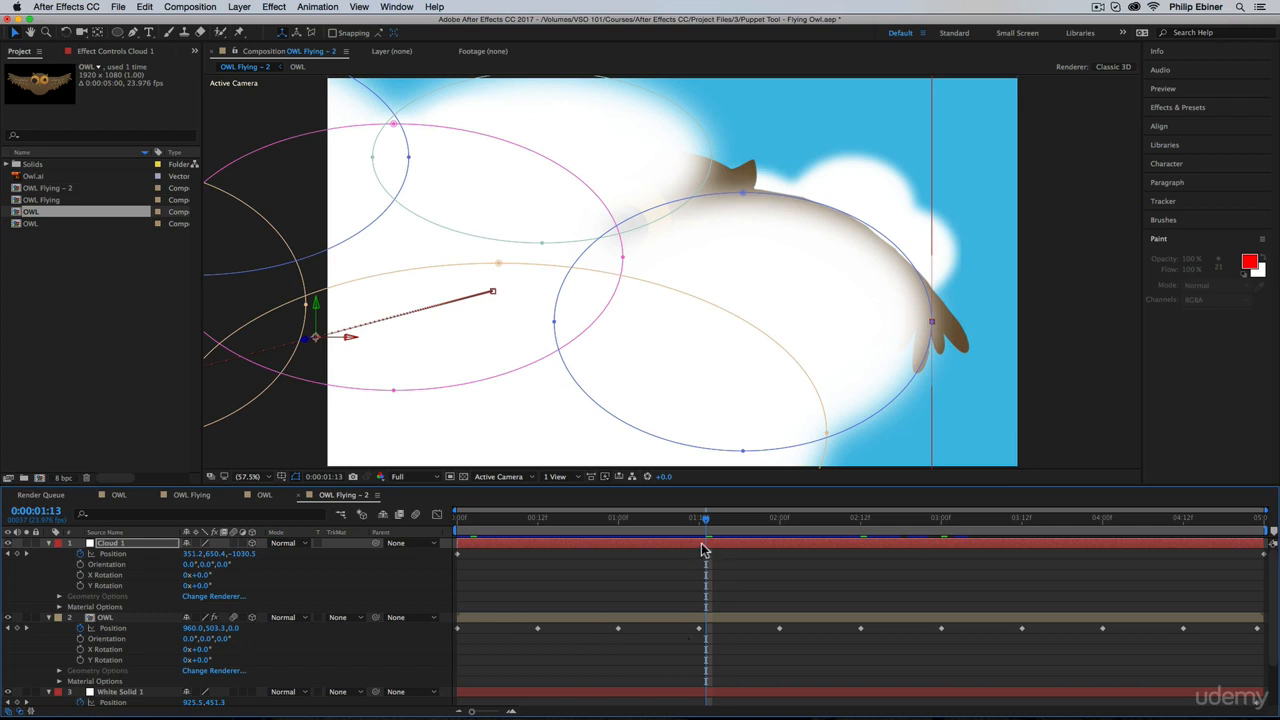
# Step: Offset the foreground cloud to the left by setting its anchor point X value to 1316
pyautogui.press('a')
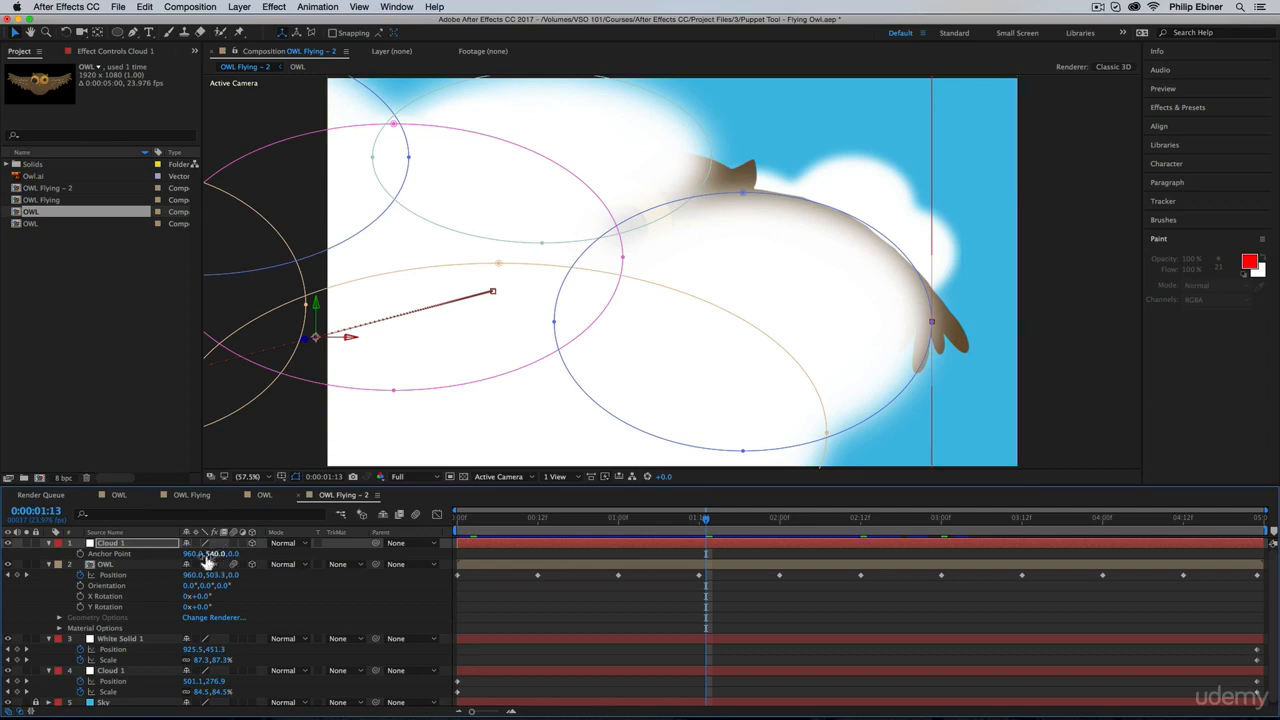
pyautogui.moveTo(192, 555); pyautogui.dragTo(351, 542)
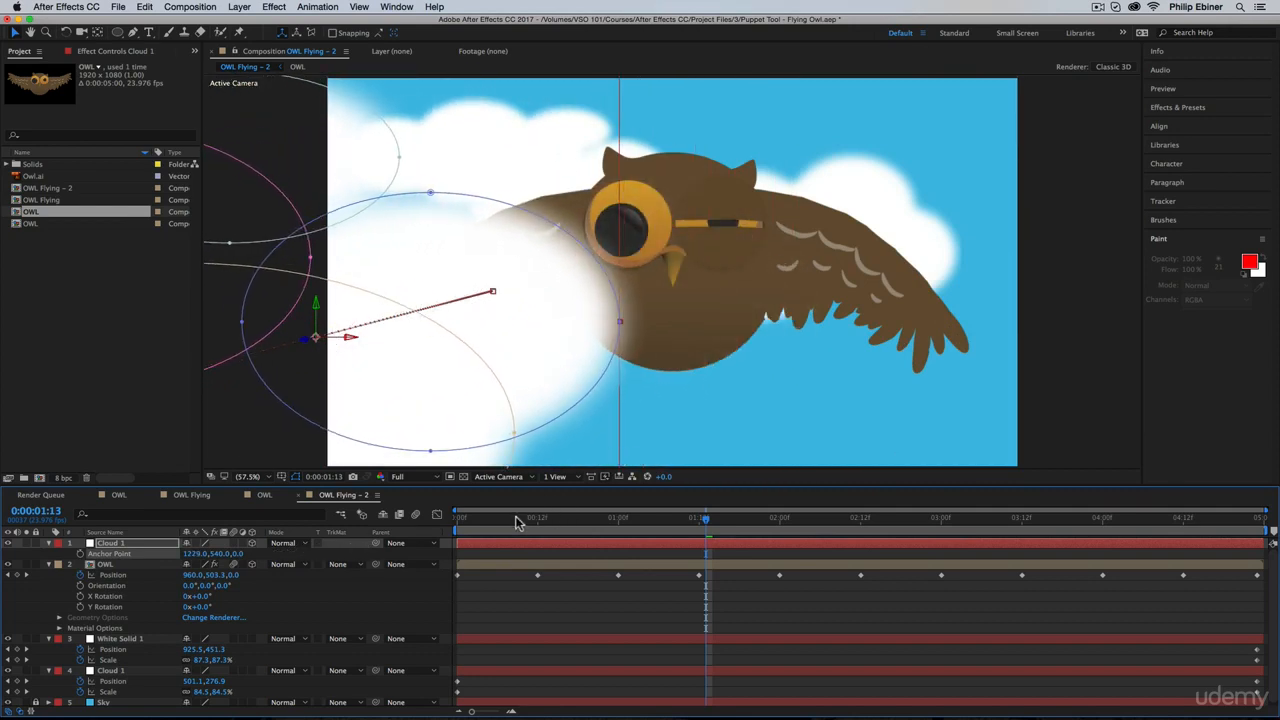
pyautogui.moveTo(517, 522); pyautogui.dragTo(564, 521)
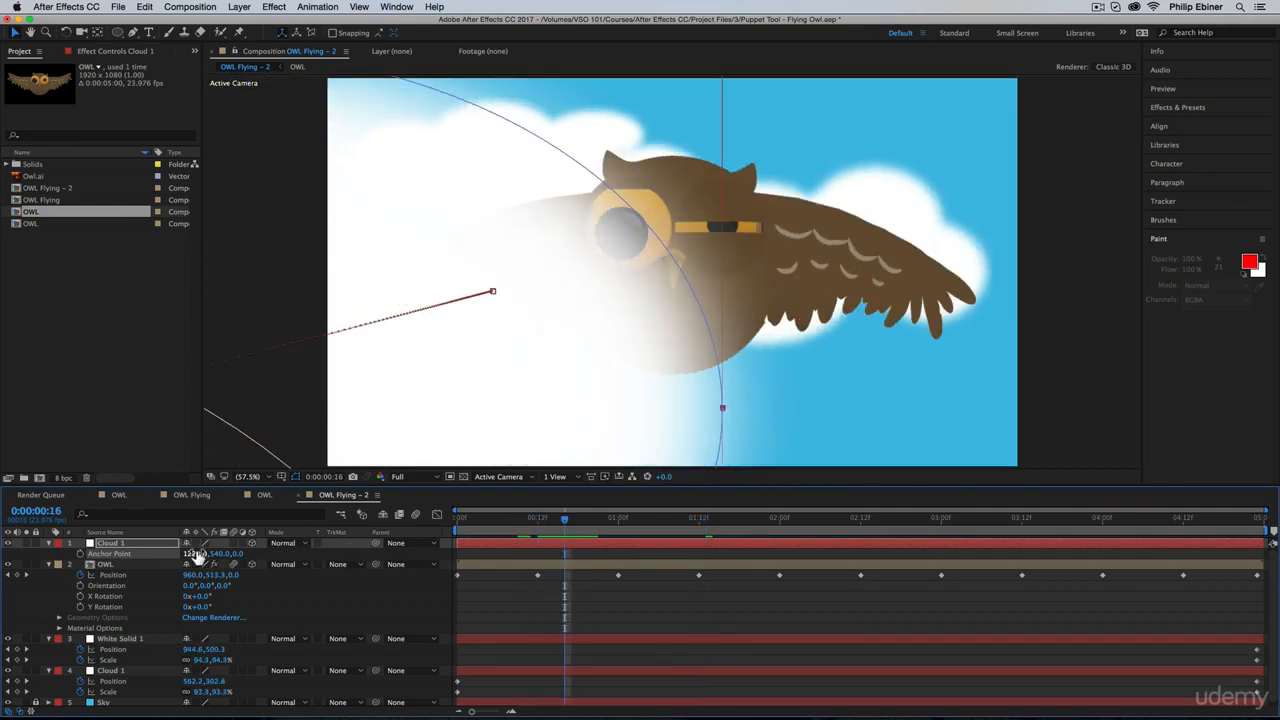
pyautogui.moveTo(197, 557); pyautogui.dragTo(248, 553)
# Step: Scrub through the animation and preview the composition to check the foreground cloud's pass by the owl
pyautogui.moveTo(472, 520); pyautogui.dragTo(767, 530)
pyautogui.press('space')
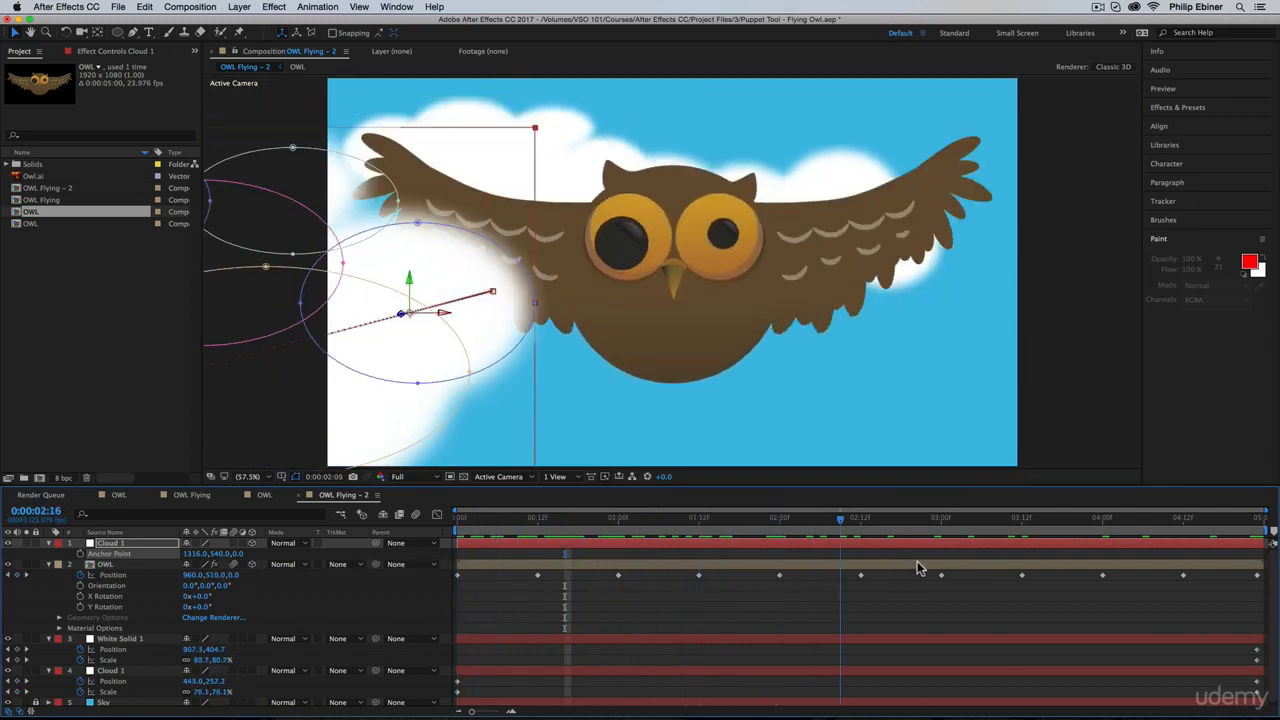
pyautogui.press('space')
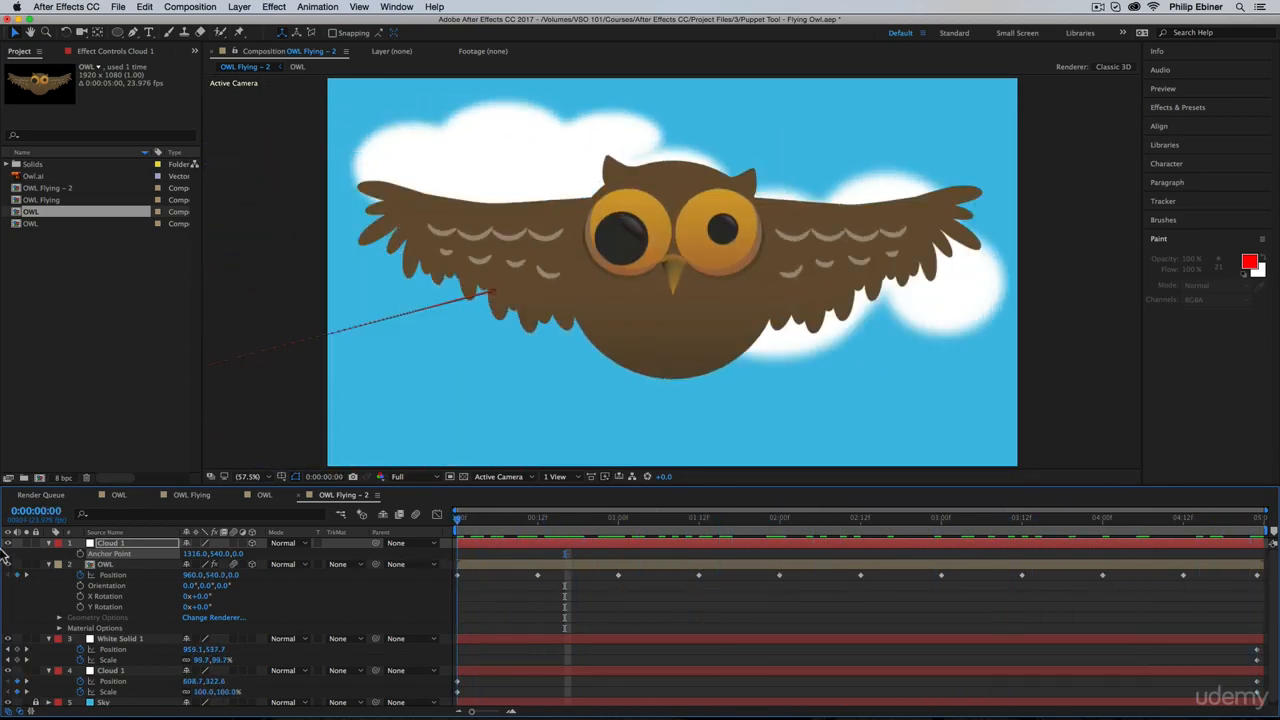
pyautogui.press('0')
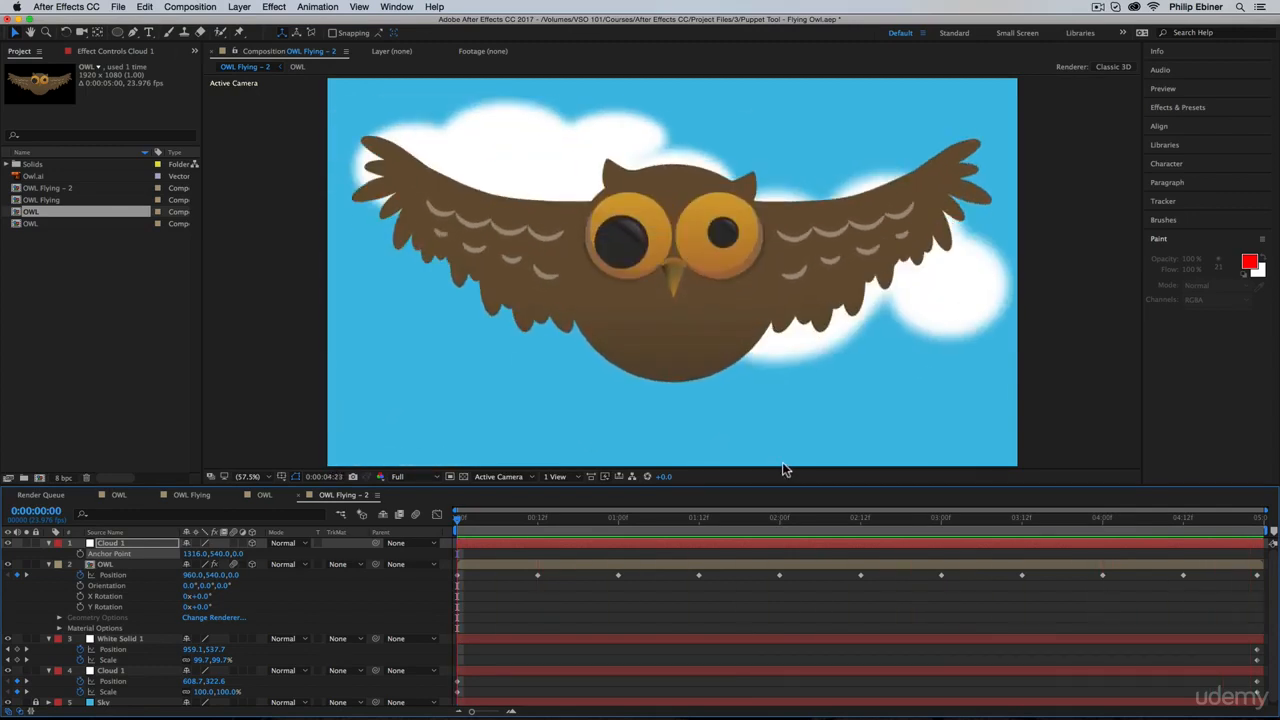
pyautogui.press('space')
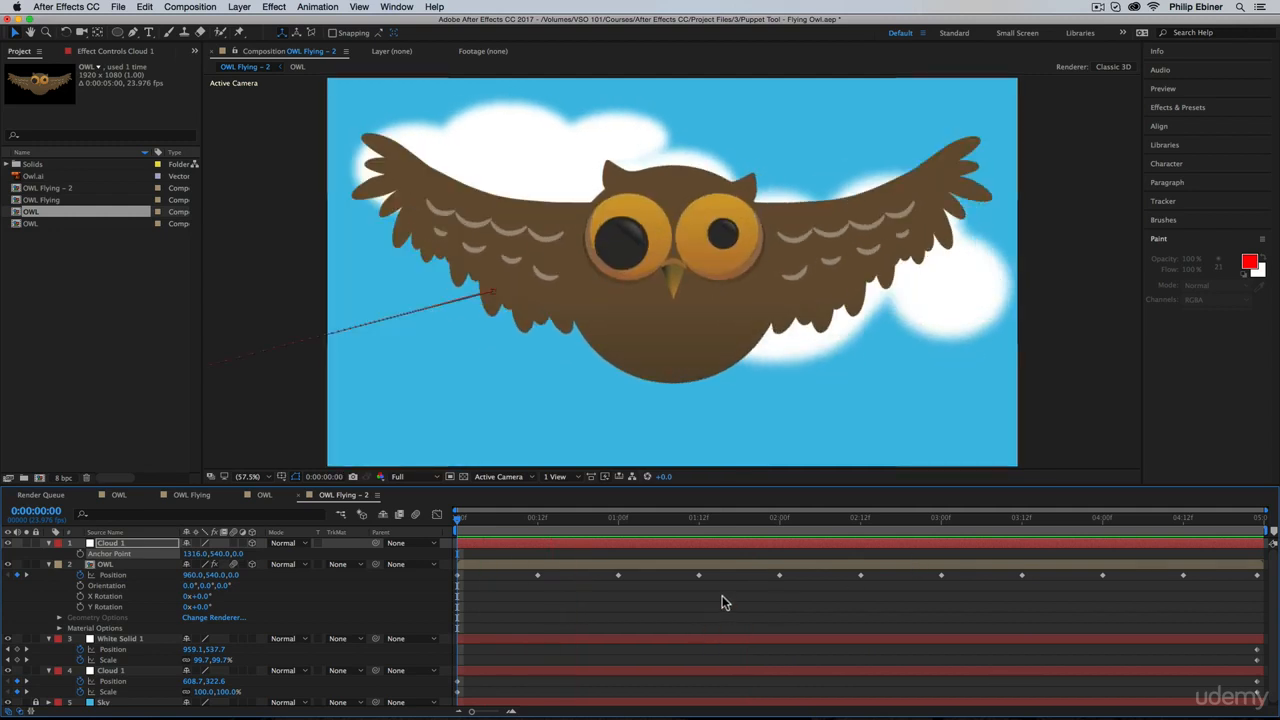
# Step: Collapse the displayed properties of all layers and clear the layer selection
pyautogui.press('super+a')
pyautogui.press('s')
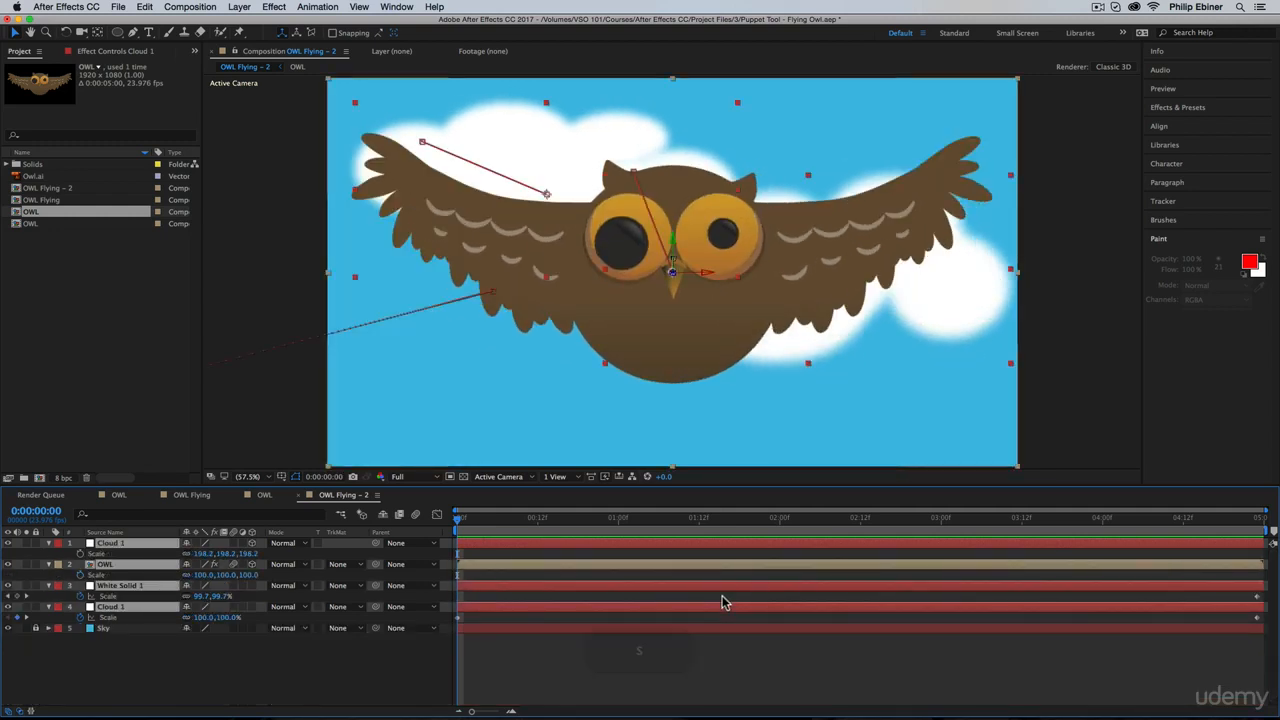
pyautogui.press('s')
pyautogui.click(616, 626)
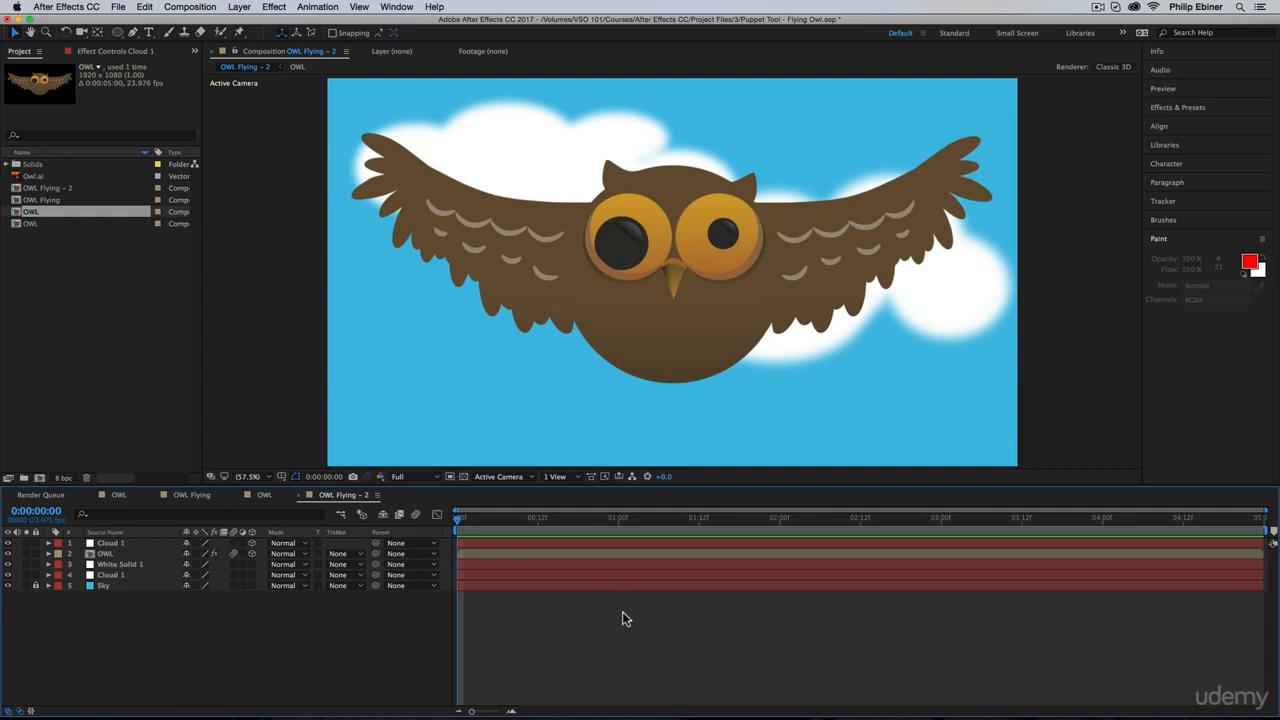
# Step: Show the keyframes of the two background cloud layers and add position and scale keyframes to both at 0:00:01:00
pyautogui.click(113, 576)
pyautogui.click(133, 566)
pyautogui.keyDown('shift'); pyautogui.click(133, 577); pyautogui.keyUp('shift')
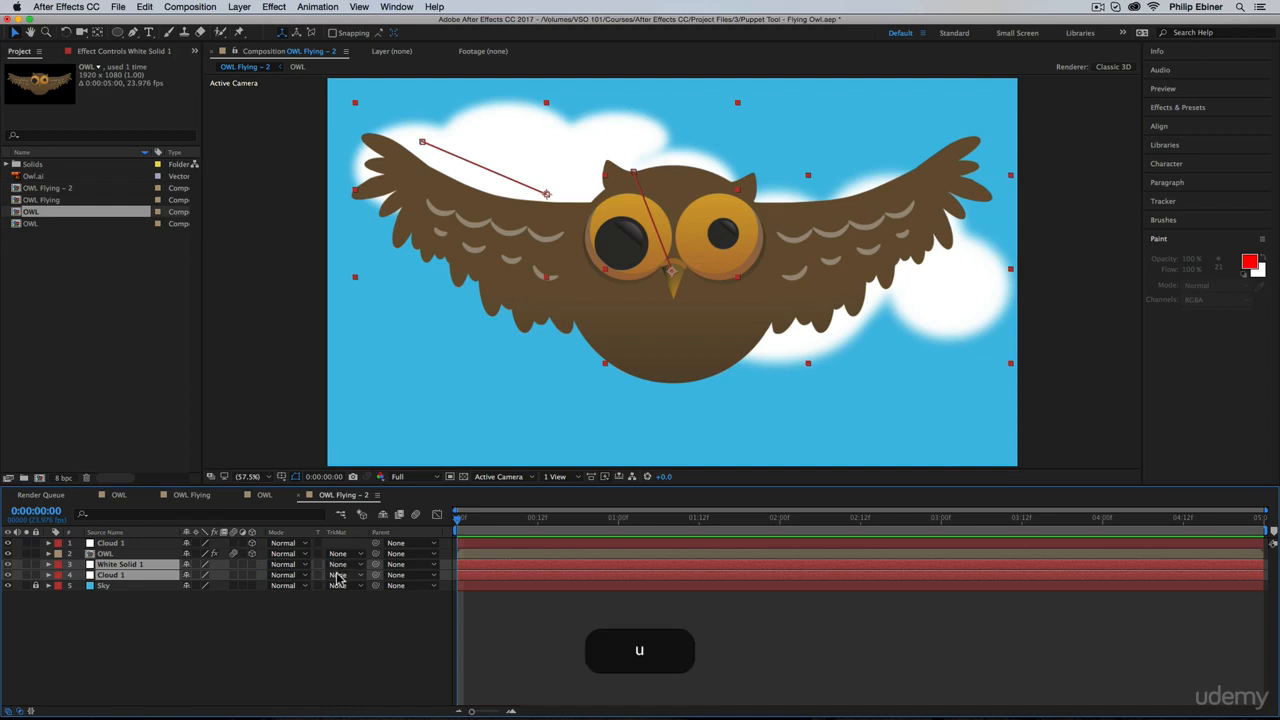
pyautogui.press('u')
pyautogui.moveTo(459, 518); pyautogui.dragTo(620, 521)
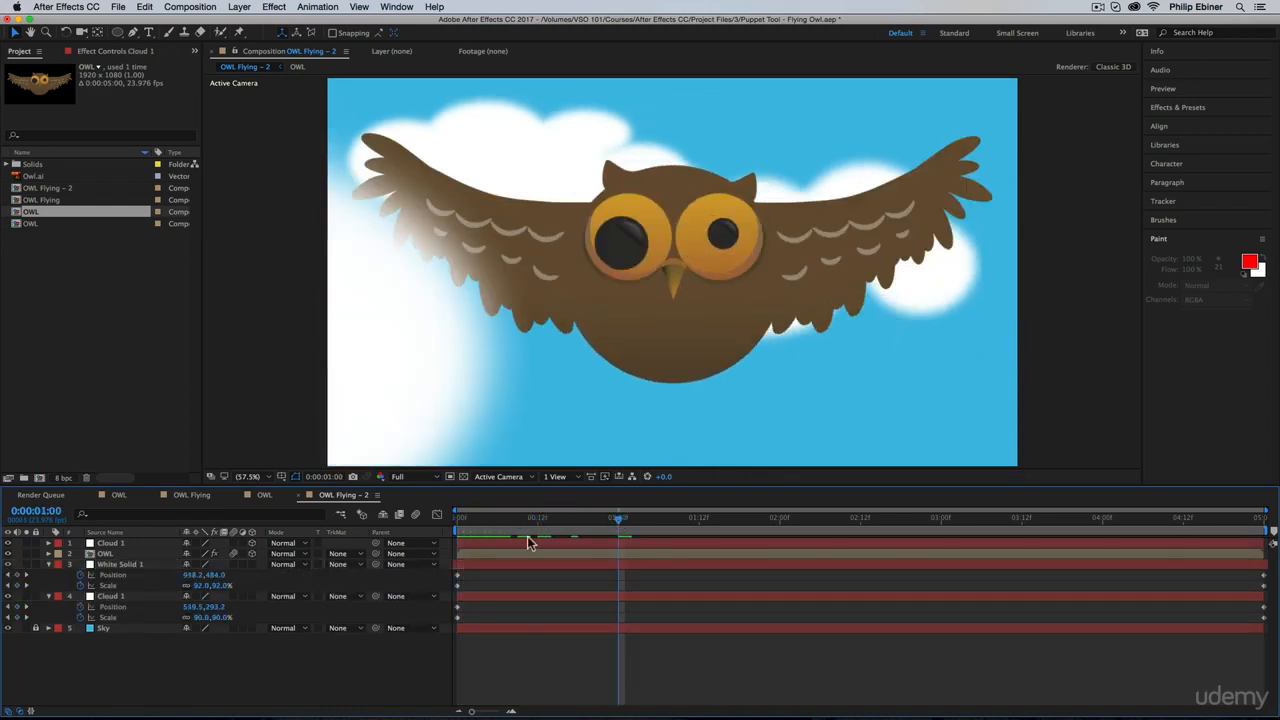
pyautogui.click(18, 617)
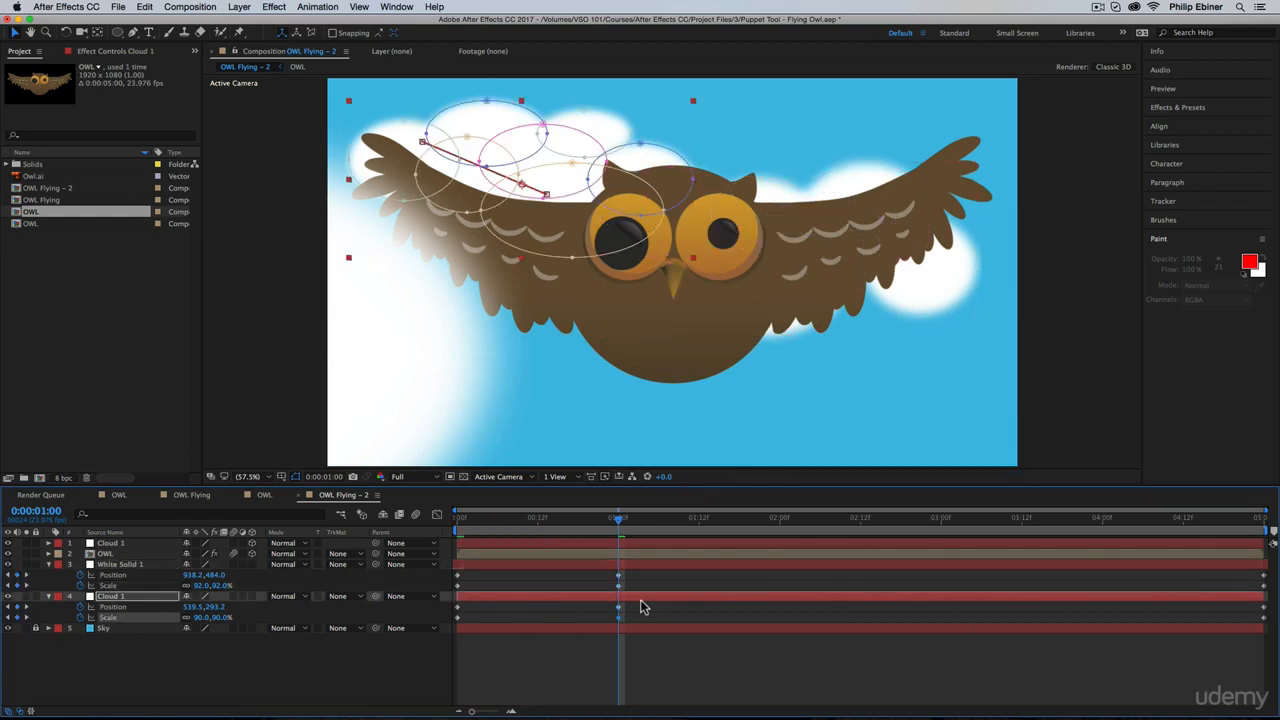
# Step: Replace both background clouds' end keyframes with their 0:00:01:00 keyframes moved to the composition's end, and preview from the first frame
pyautogui.moveTo(616, 574); pyautogui.dragTo(616, 620)
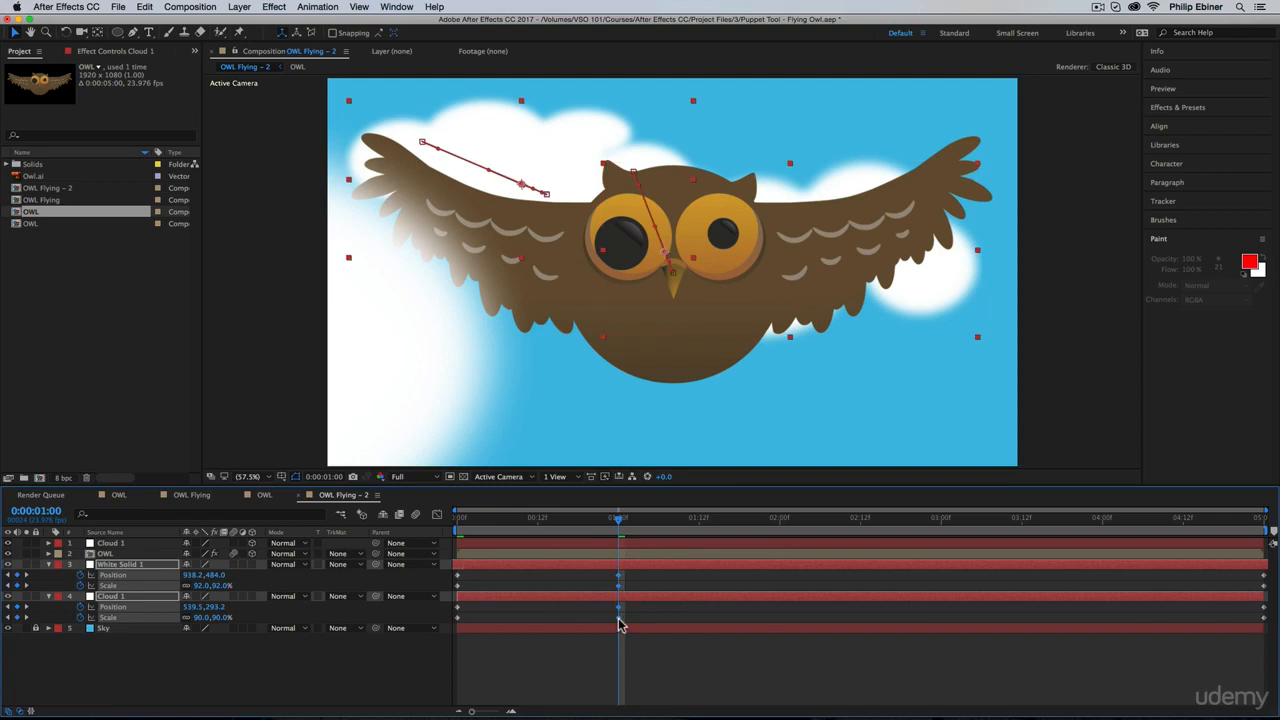
pyautogui.moveTo(1269, 572); pyautogui.dragTo(1268, 624)
pyautogui.press('BackSpace')
pyautogui.moveTo(650, 578); pyautogui.dragTo(618, 626)
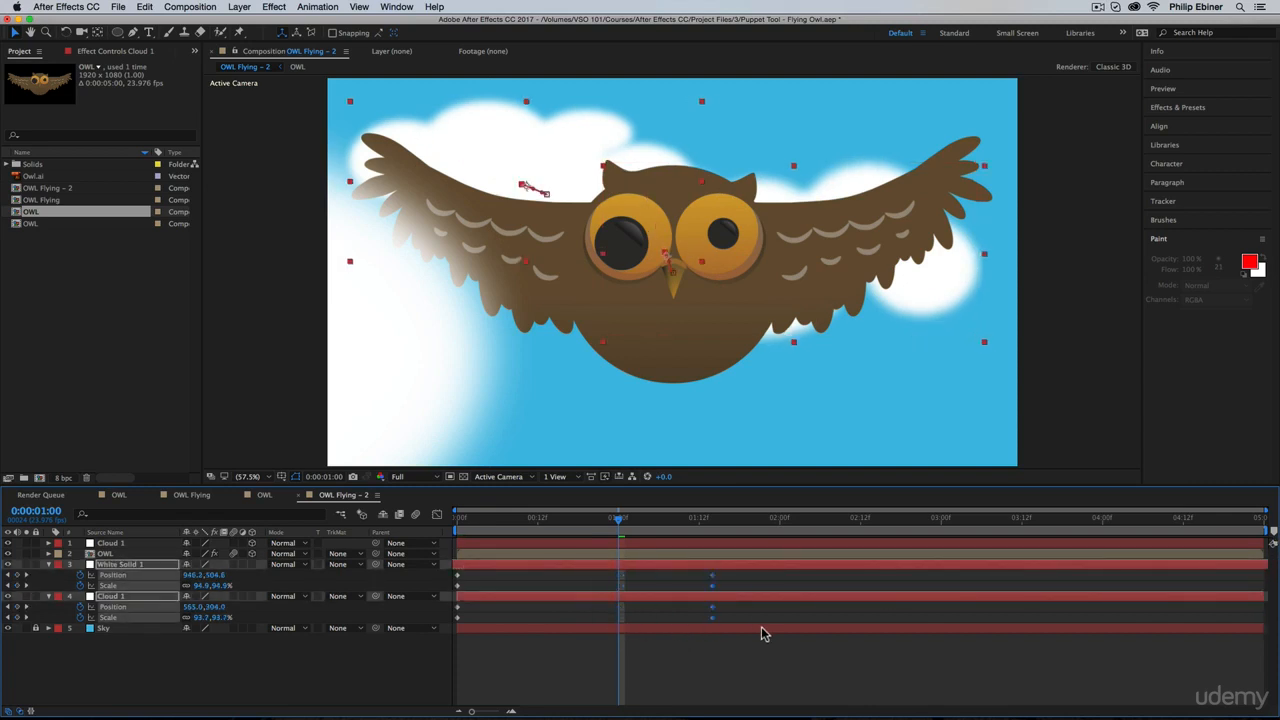
pyautogui.moveTo(761, 633); pyautogui.dragTo(1023, 627)
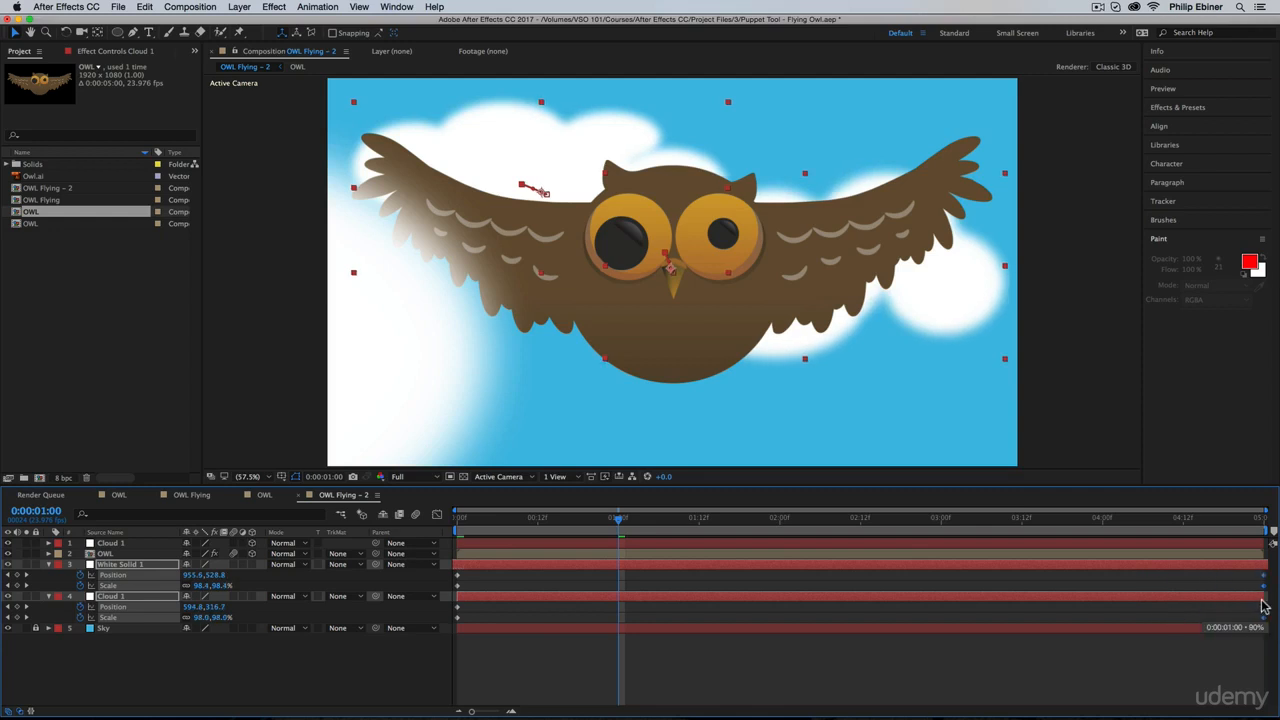
pyautogui.click(458, 518)
pyautogui.press('0')
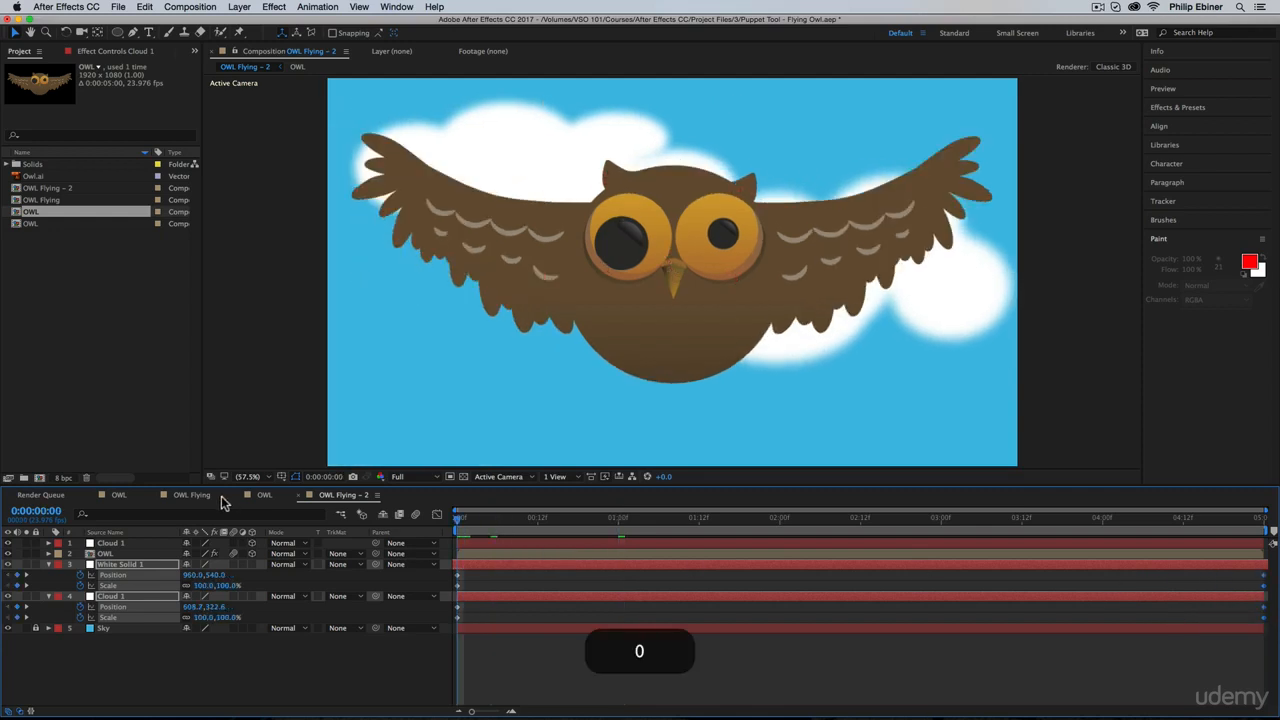